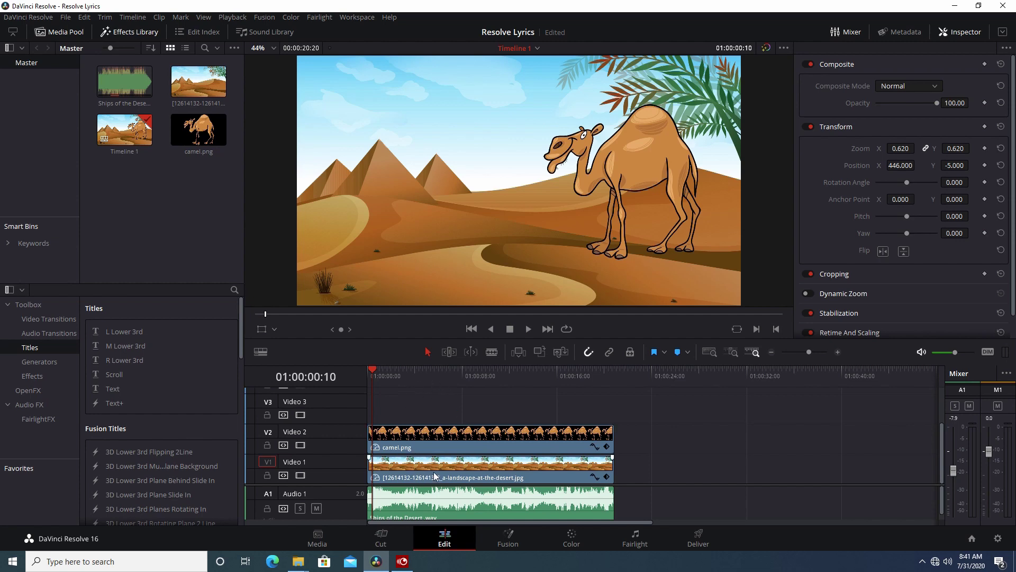
Preview the timeline, test shifting the camel.png clip and restore it to its start
{"action": "left_click_drag", "start_coordinate": [378, 376], "coordinate": [401, 373]}
{"action": "left_click", "coordinate": [426, 440]}
{"action": "left_click_drag", "start_coordinate": [424, 439], "coordinate": [396, 435]}
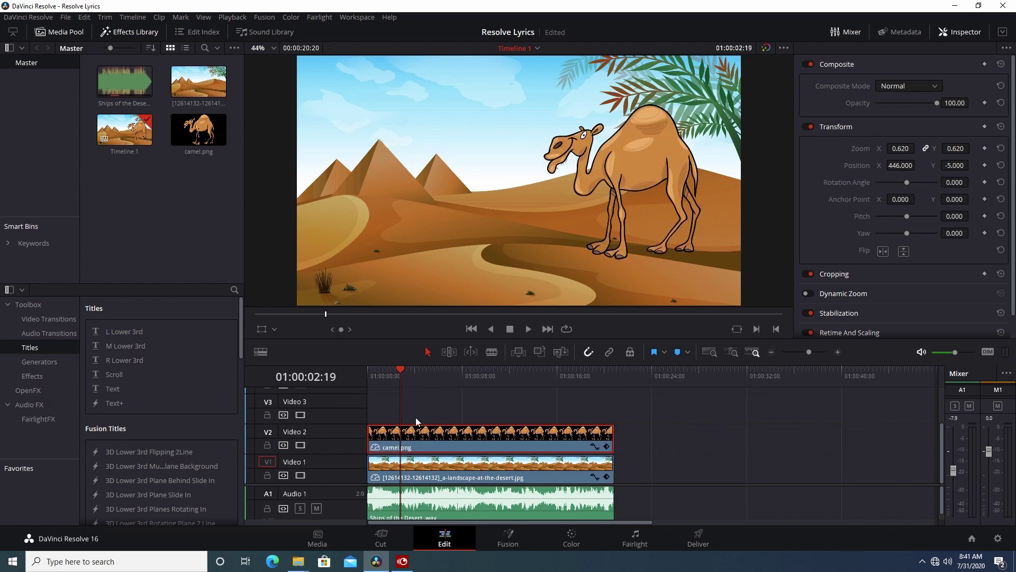
{"action": "left_click_drag", "start_coordinate": [401, 371], "coordinate": [372, 377]}
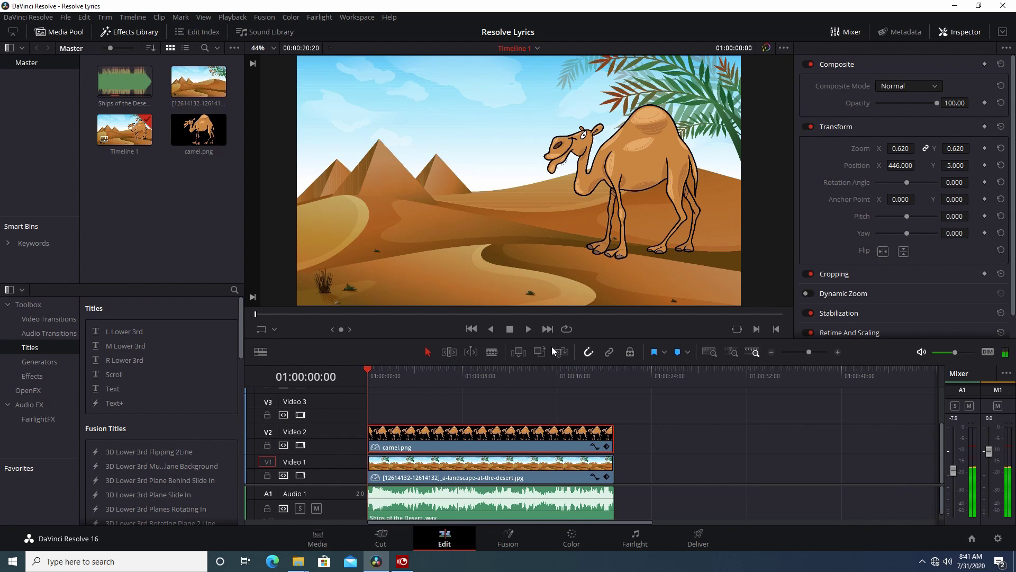
{"action": "left_click", "coordinate": [528, 328]}
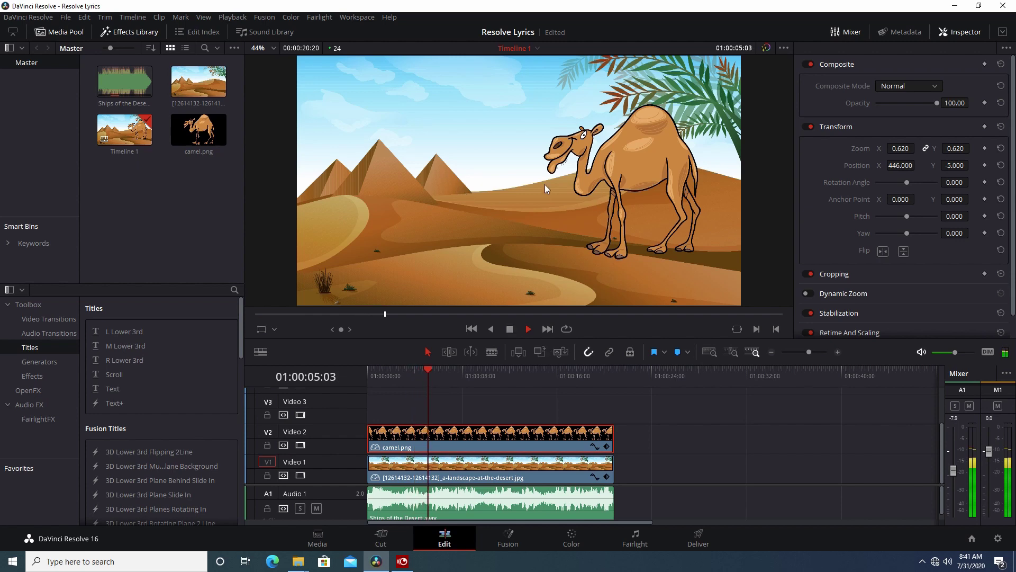
{"action": "left_click", "coordinate": [510, 329]}
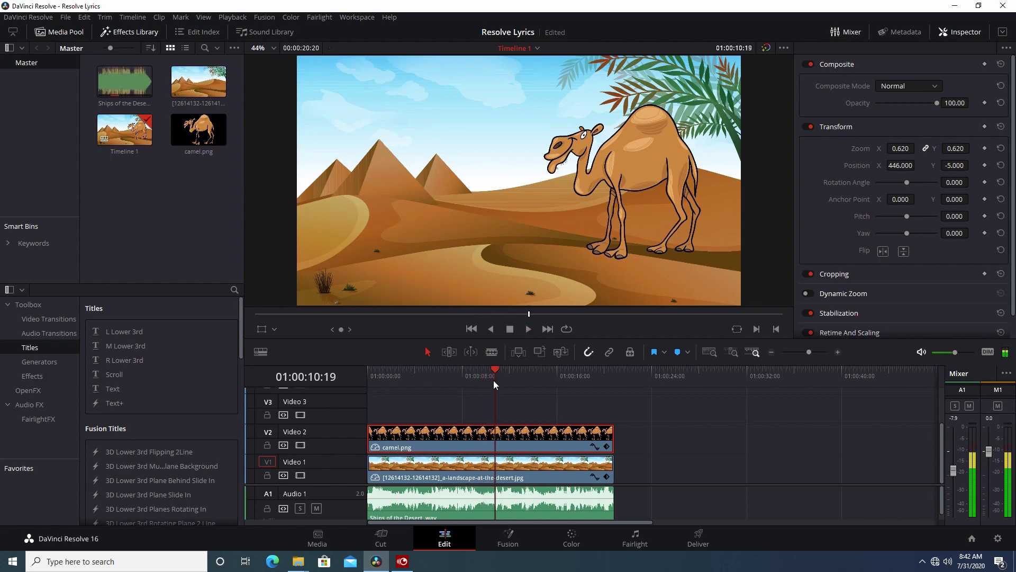
{"action": "left_click", "coordinate": [364, 383]}
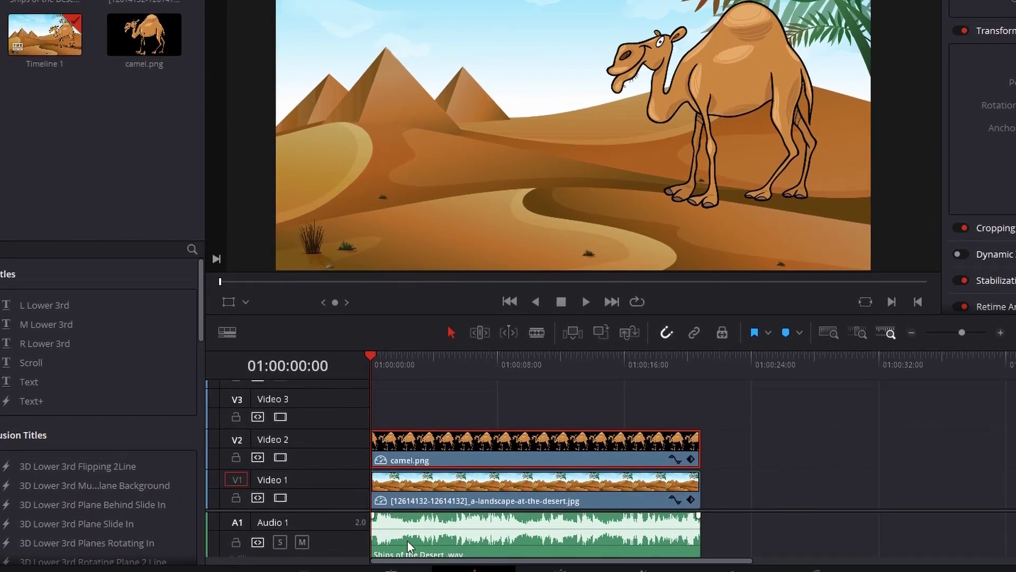
Try different audio waveform displays in the timeline view options, settling on stacked two-channel
{"action": "left_click", "coordinate": [232, 334]}
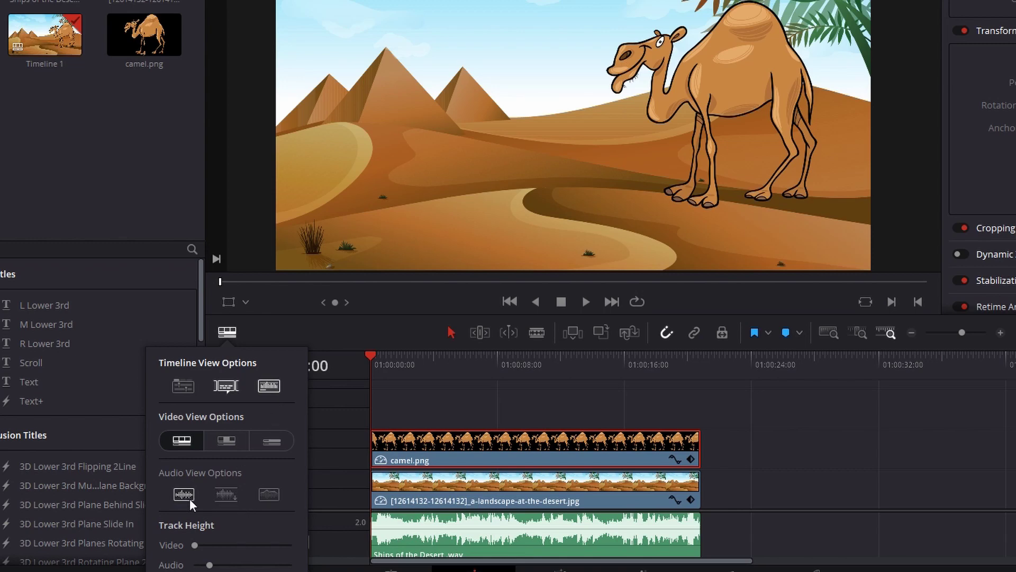
{"action": "left_click", "coordinate": [269, 387]}
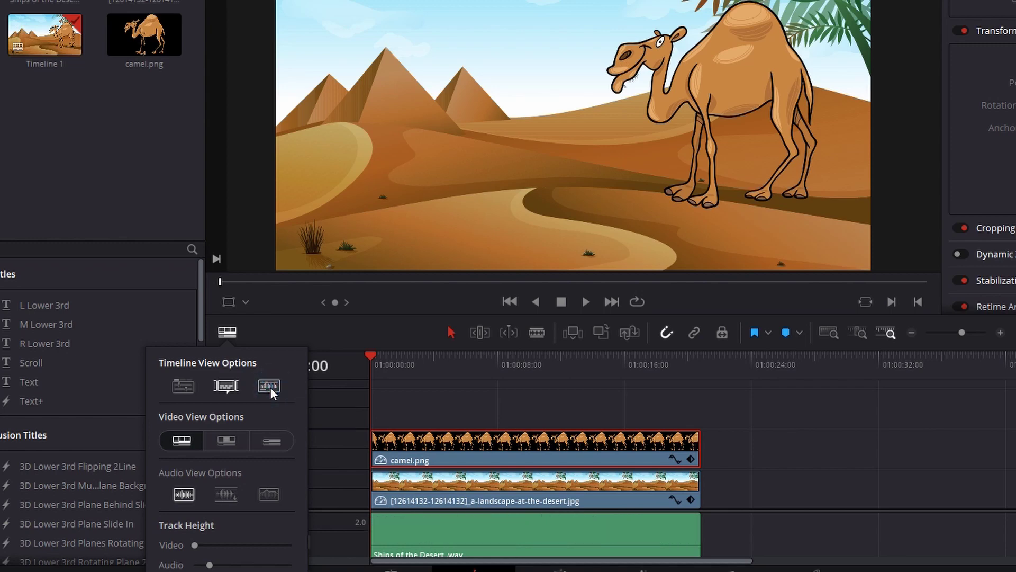
{"action": "left_click", "coordinate": [269, 387]}
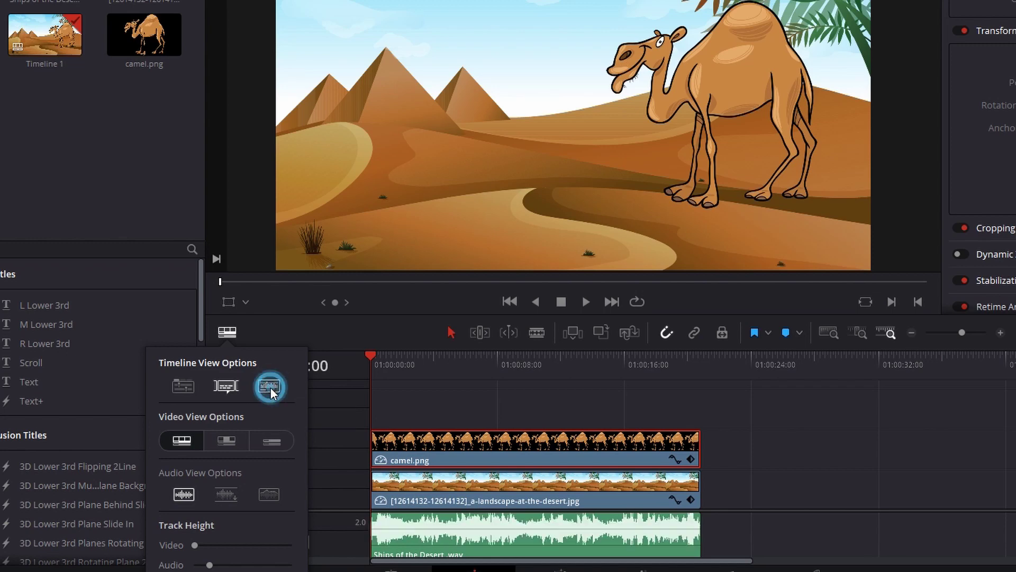
{"action": "left_click", "coordinate": [222, 494]}
{"action": "left_click", "coordinate": [185, 494]}
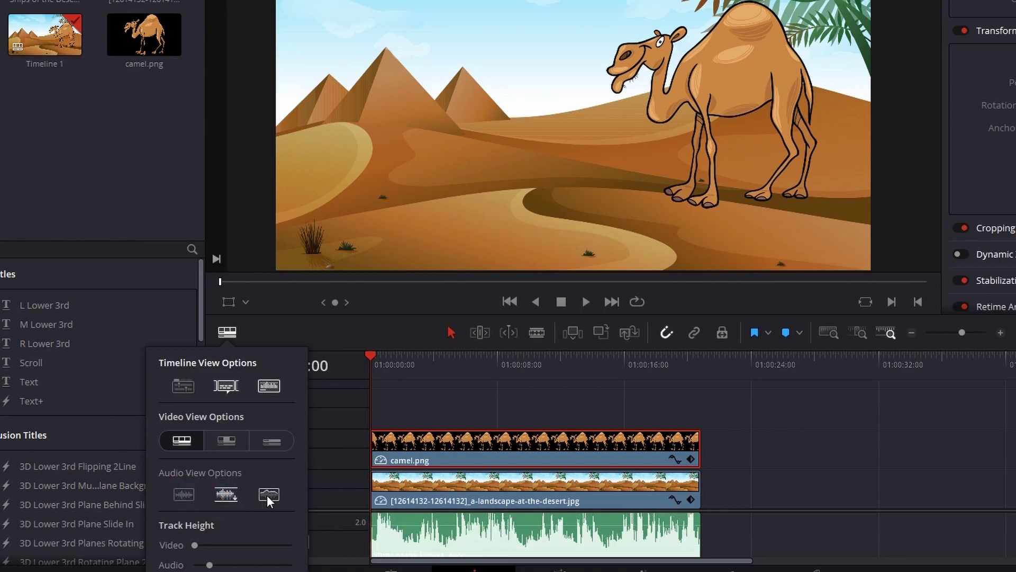
{"action": "left_click", "coordinate": [268, 494]}
{"action": "left_click", "coordinate": [222, 495]}
{"action": "left_click", "coordinate": [185, 494]}
{"action": "left_click", "coordinate": [267, 495]}
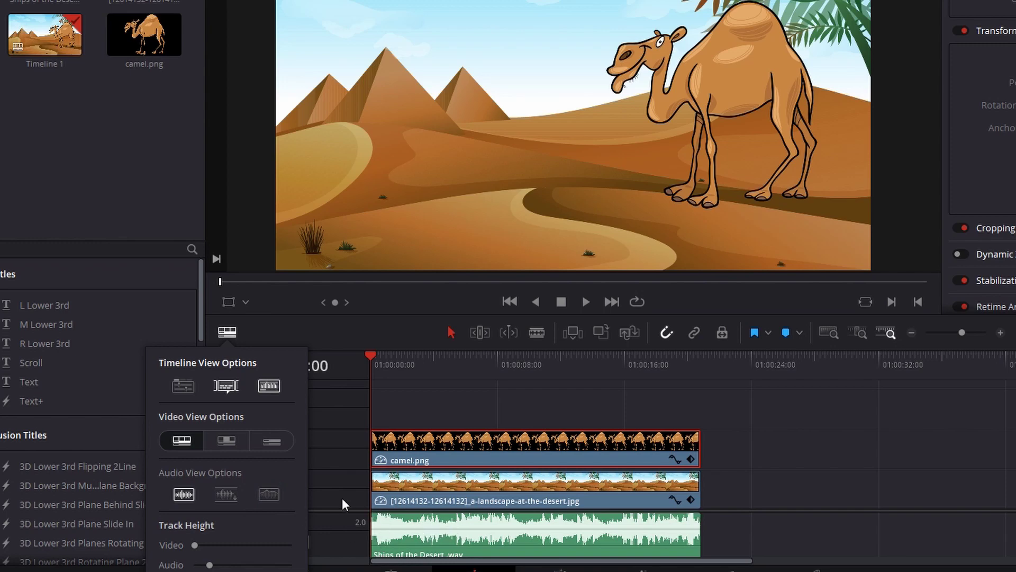
{"action": "left_click", "coordinate": [293, 336]}
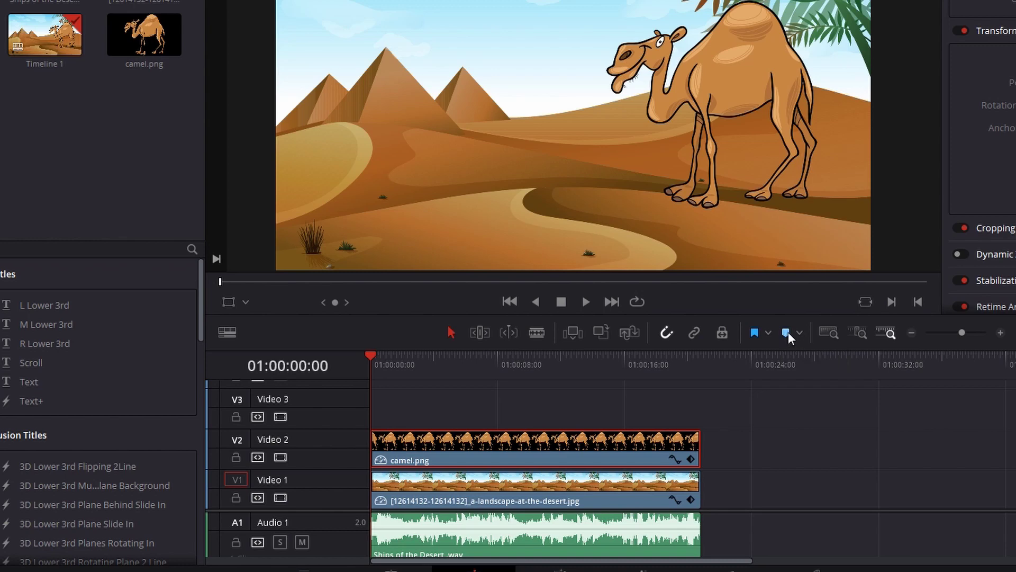
{"action": "left_click", "coordinate": [534, 391]}
{"action": "left_click", "coordinate": [446, 458]}
{"action": "left_click", "coordinate": [402, 410]}
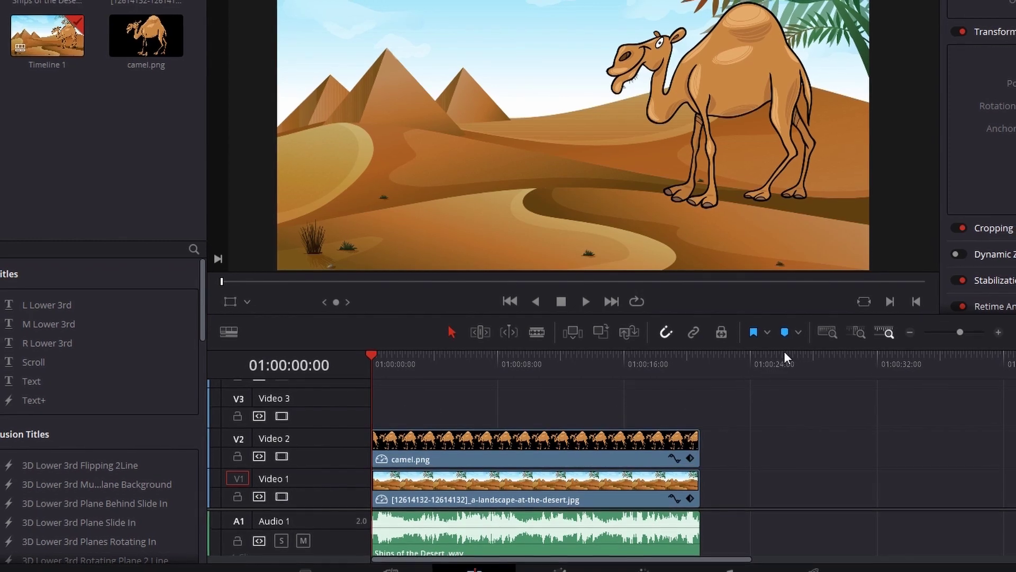
Add markers at the first three lyric lines, fine-tuning each position frame by frame
{"action": "left_click", "coordinate": [585, 301]}
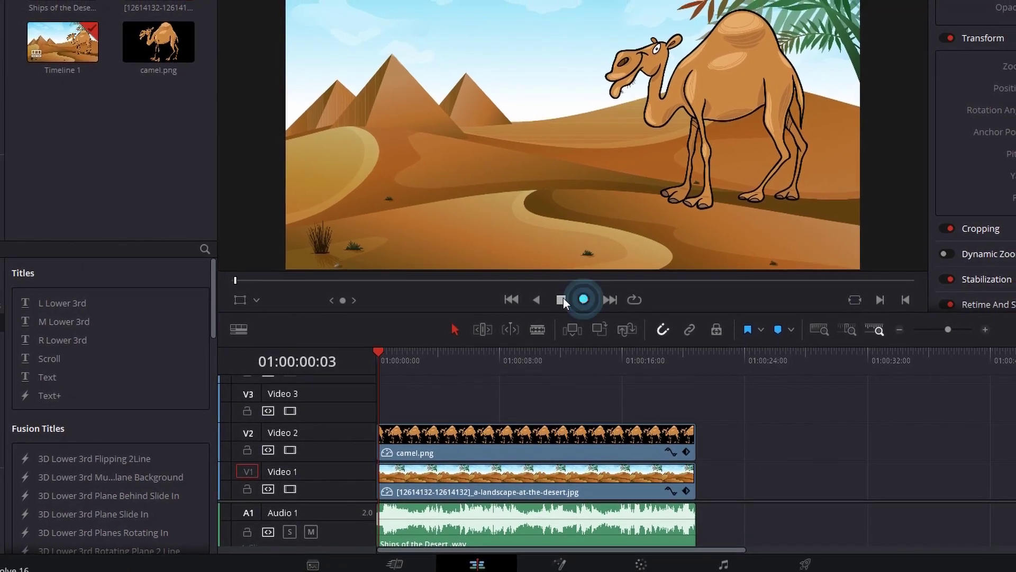
{"action": "left_click", "coordinate": [561, 299]}
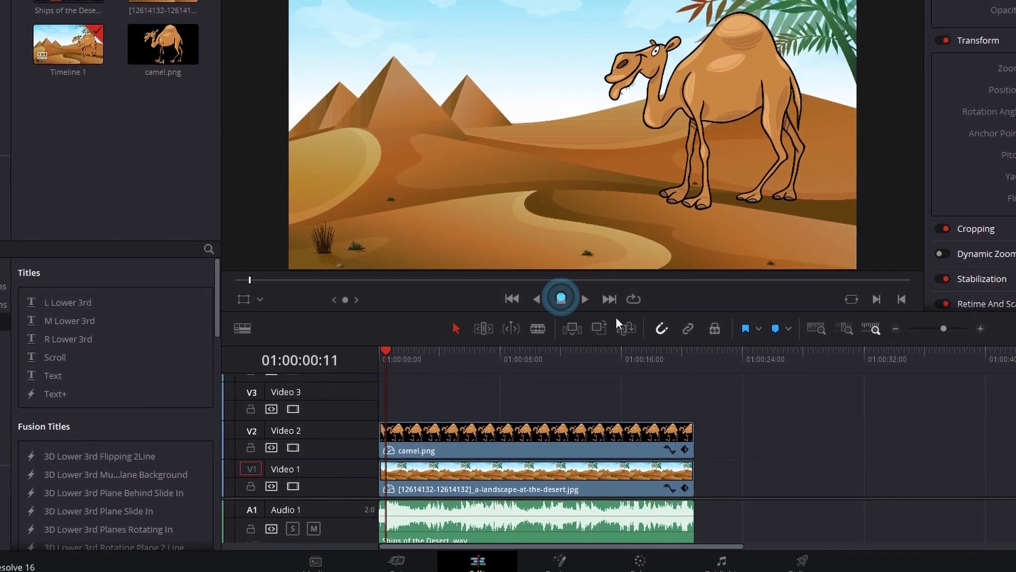
{"action": "key", "text": "Left"}
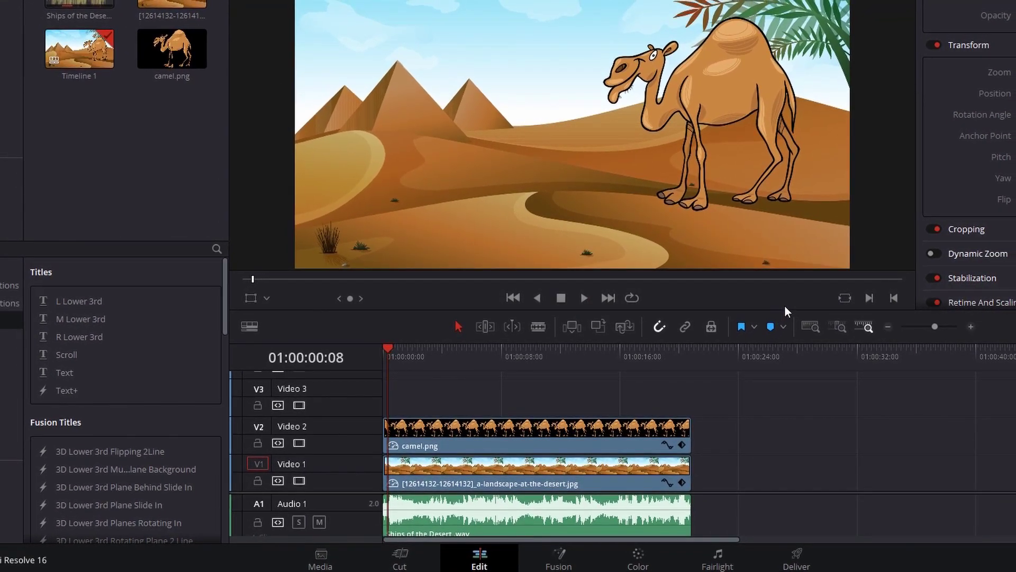
{"action": "left_click", "coordinate": [772, 327]}
{"action": "left_click", "coordinate": [582, 299]}
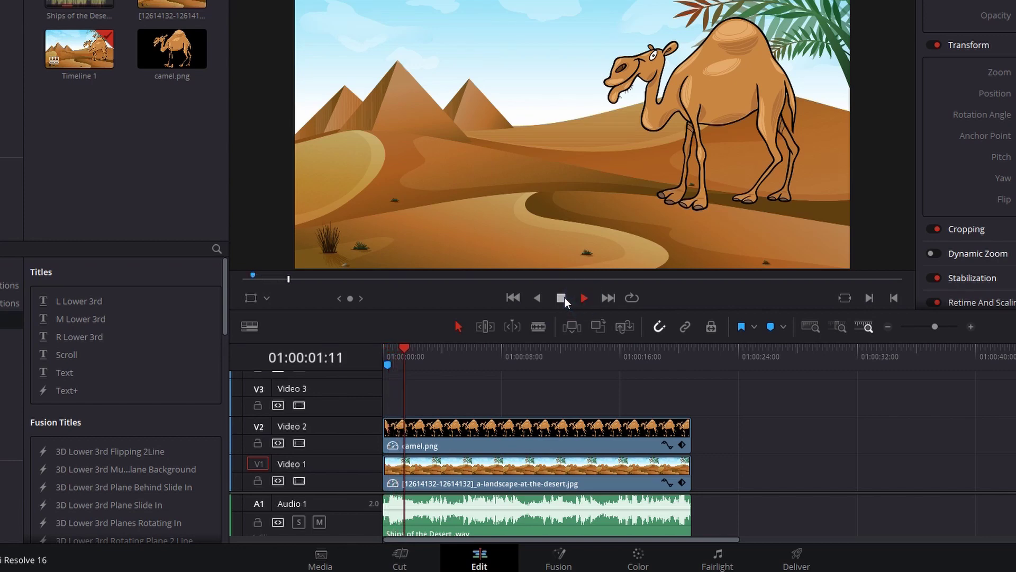
{"action": "left_click", "coordinate": [561, 298]}
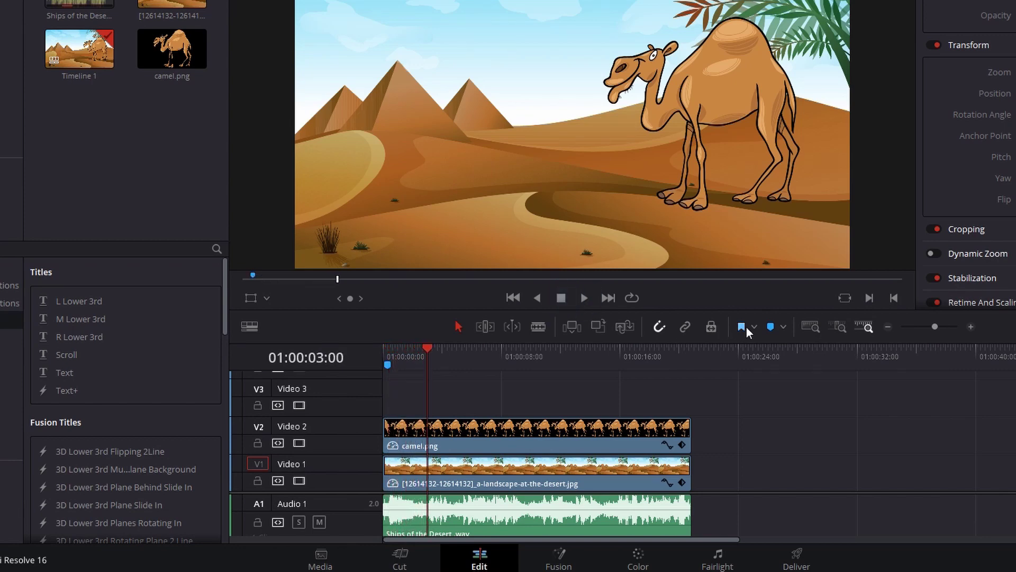
{"action": "left_click", "coordinate": [770, 327]}
{"action": "left_click", "coordinate": [582, 297]}
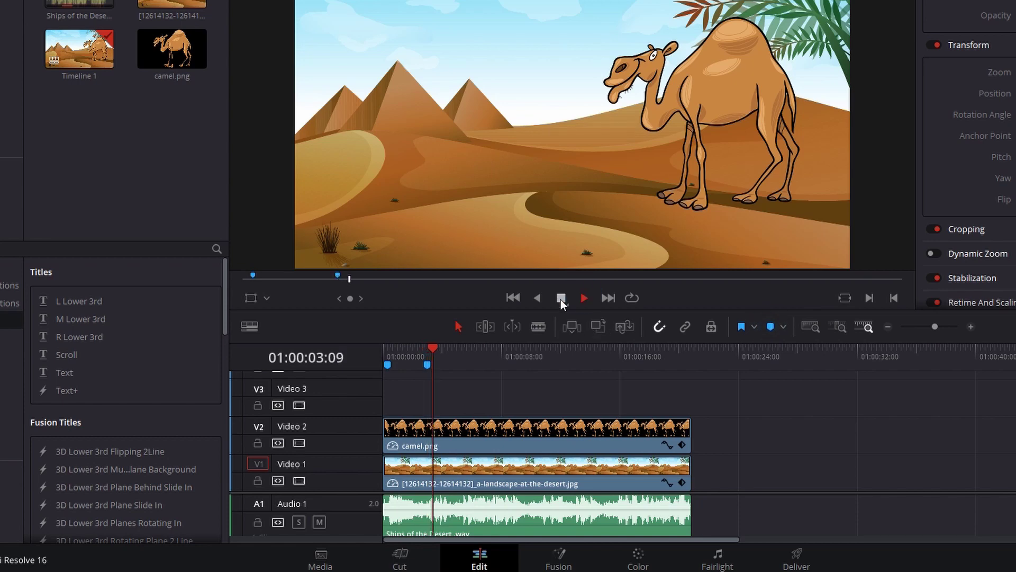
{"action": "left_click", "coordinate": [561, 297]}
{"action": "key", "text": "Left"}
{"action": "key", "text": "Left"}
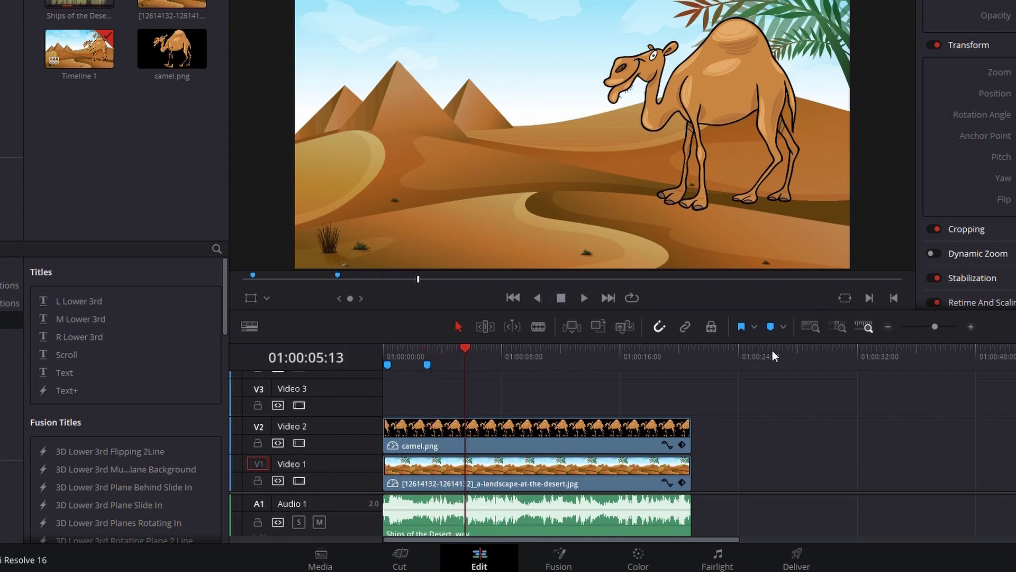
{"action": "key", "text": "Left"}
{"action": "left_click", "coordinate": [770, 326]}
Add markers at the fourth, fifth and sixth lyric lines, Marker 6 at 01:00:12:20
{"action": "left_click", "coordinate": [584, 297]}
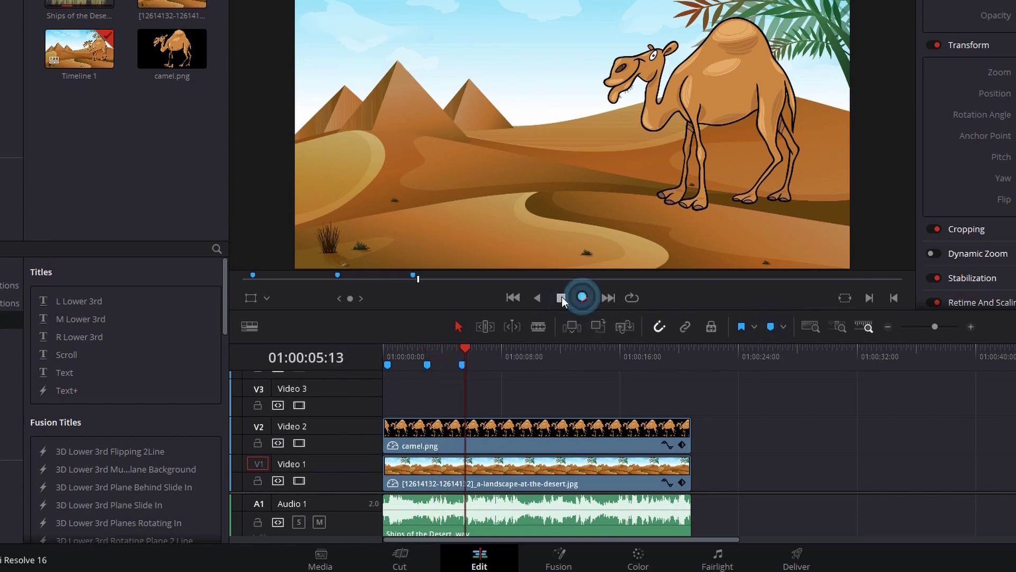
{"action": "left_click", "coordinate": [561, 298]}
{"action": "key", "text": "Left"}
{"action": "key", "text": "Left"}
{"action": "key", "text": "Left"}
{"action": "key", "text": "Left"}
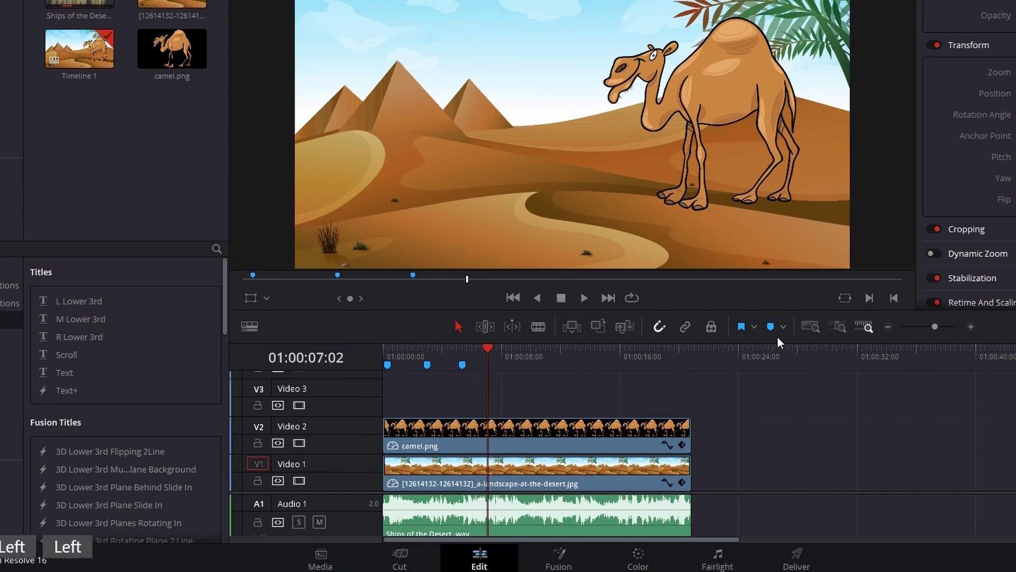
{"action": "key", "text": "Right"}
{"action": "key", "text": "Right"}
{"action": "key", "text": "Right"}
{"action": "left_click", "coordinate": [770, 325]}
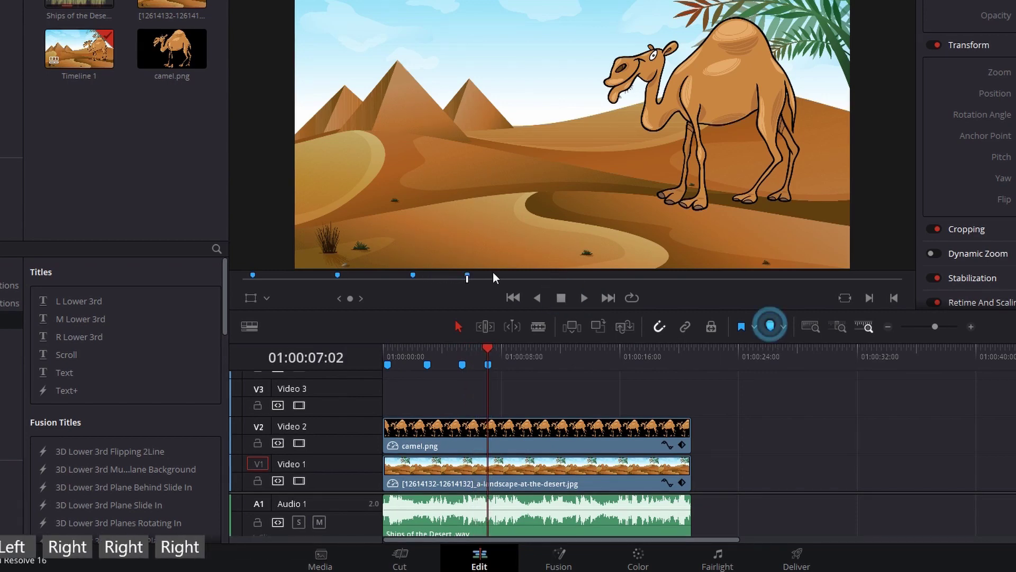
{"action": "left_click", "coordinate": [589, 299]}
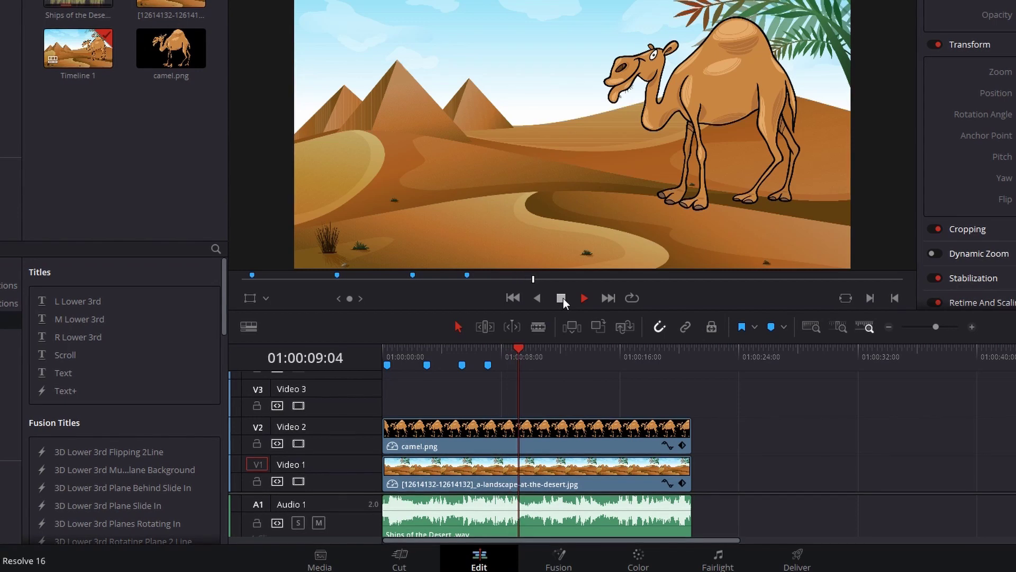
{"action": "left_click", "coordinate": [562, 298]}
{"action": "left_click", "coordinate": [770, 326]}
{"action": "left_click", "coordinate": [583, 297]}
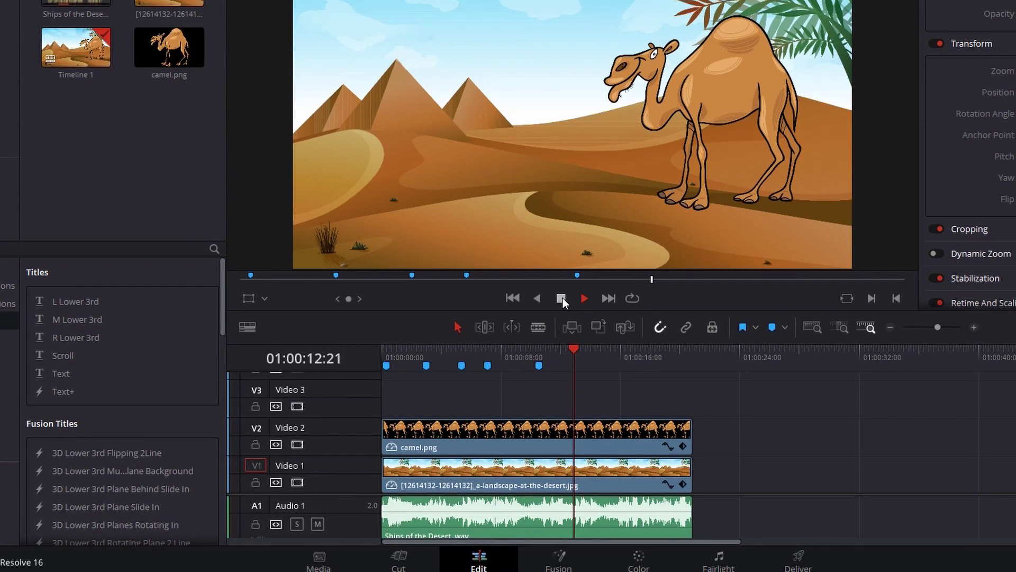
{"action": "left_click", "coordinate": [562, 298]}
{"action": "key", "text": "Left"}
{"action": "key", "text": "Left"}
{"action": "key", "text": "Left"}
{"action": "key", "text": "Left"}
{"action": "key", "text": "Left"}
{"action": "key", "text": "Left"}
{"action": "key", "text": "Left"}
{"action": "key", "text": "Left"}
{"action": "key", "text": "Left"}
{"action": "key", "text": "Left"}
{"action": "left_click", "coordinate": [771, 327]}
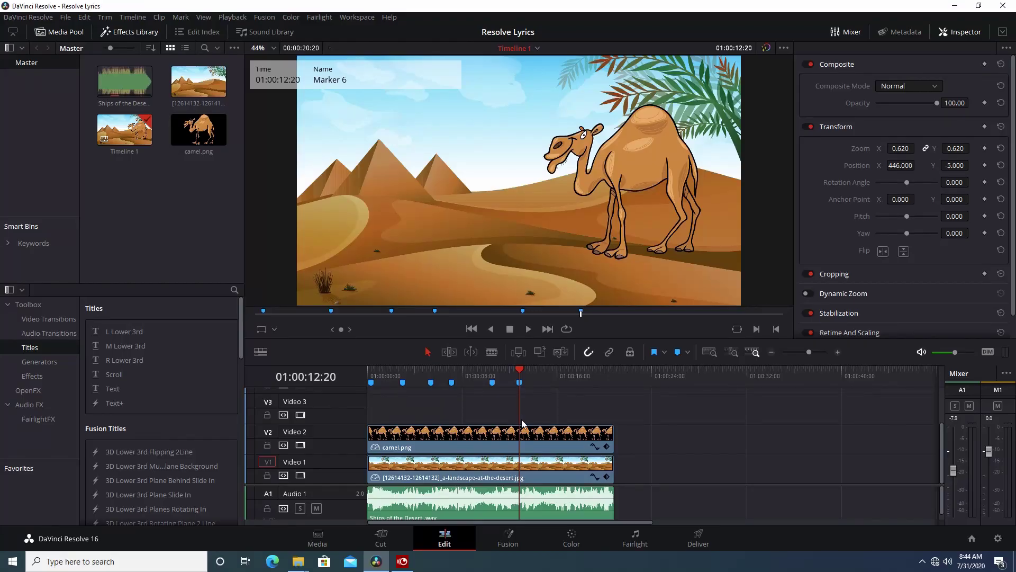
Place a Text+ title on V3 at the timeline start and trim it to end at Marker 2
{"action": "left_click_drag", "start_coordinate": [520, 370], "coordinate": [379, 371]}
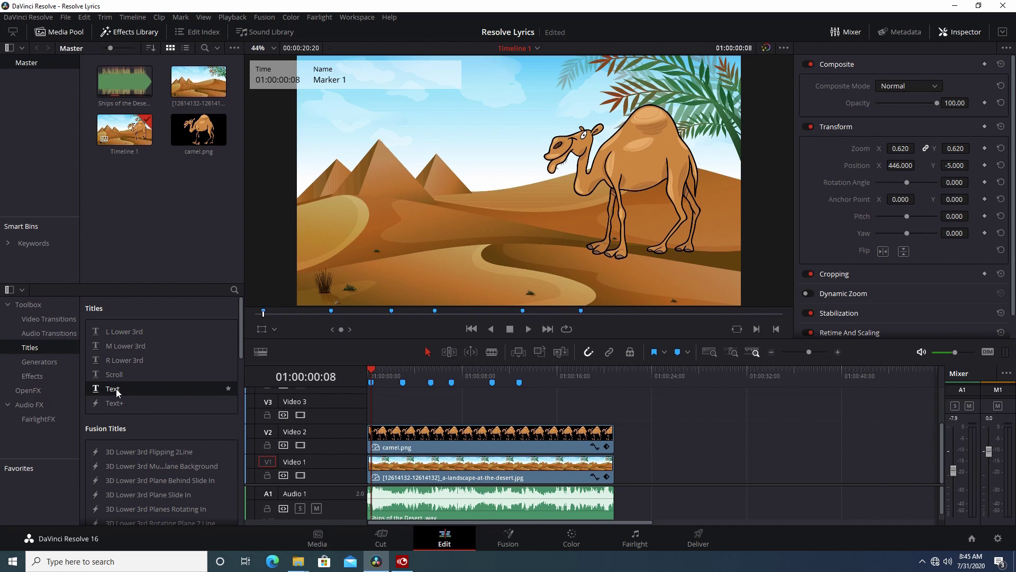
{"action": "left_click", "coordinate": [120, 405]}
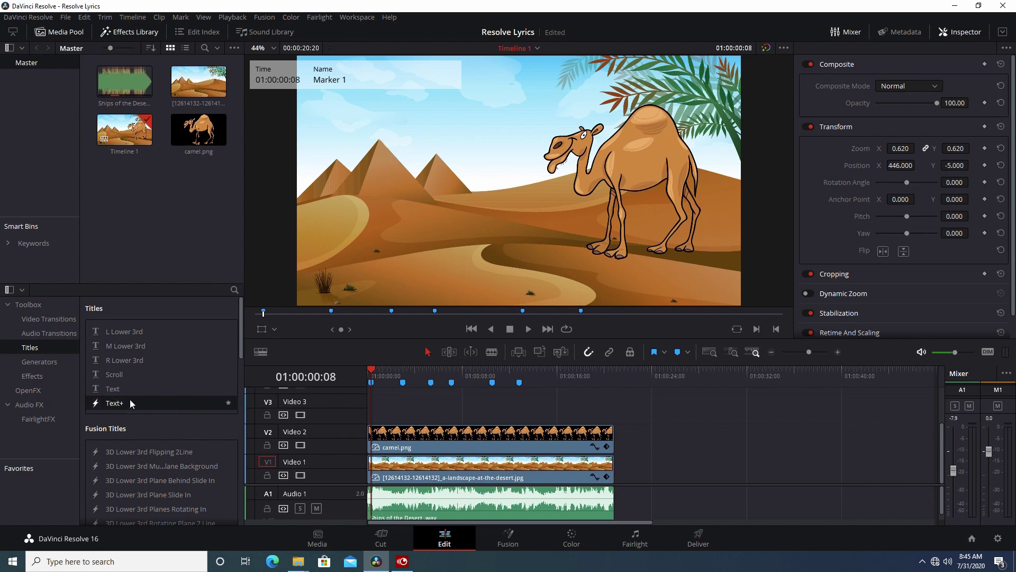
{"action": "mouse_move", "coordinate": [124, 398]}
{"action": "left_mouse_down"}
{"action": "mouse_move", "coordinate": [390, 418]}
{"action": "mouse_move", "coordinate": [378, 418]}
{"action": "left_mouse_up"}
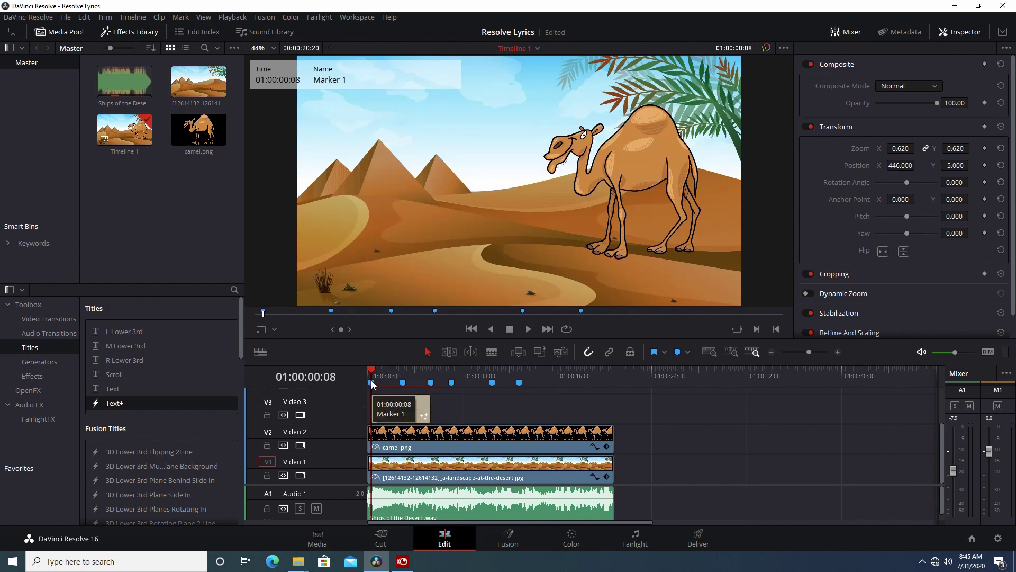
{"action": "left_click_drag", "start_coordinate": [429, 406], "coordinate": [401, 406]}
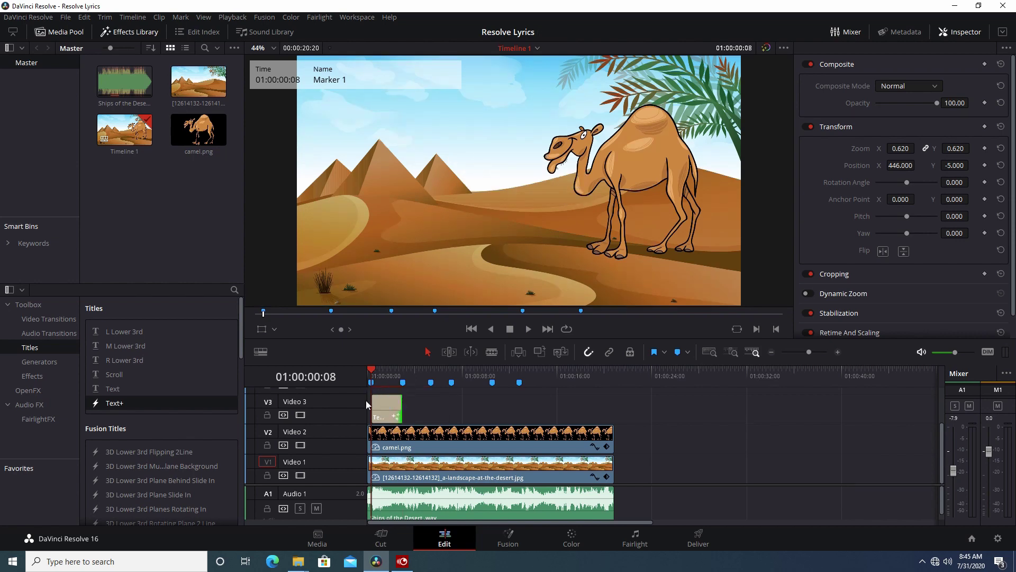
{"action": "scroll", "coordinate": [328, 434], "scroll_direction": "up", "scroll_amount": 1}
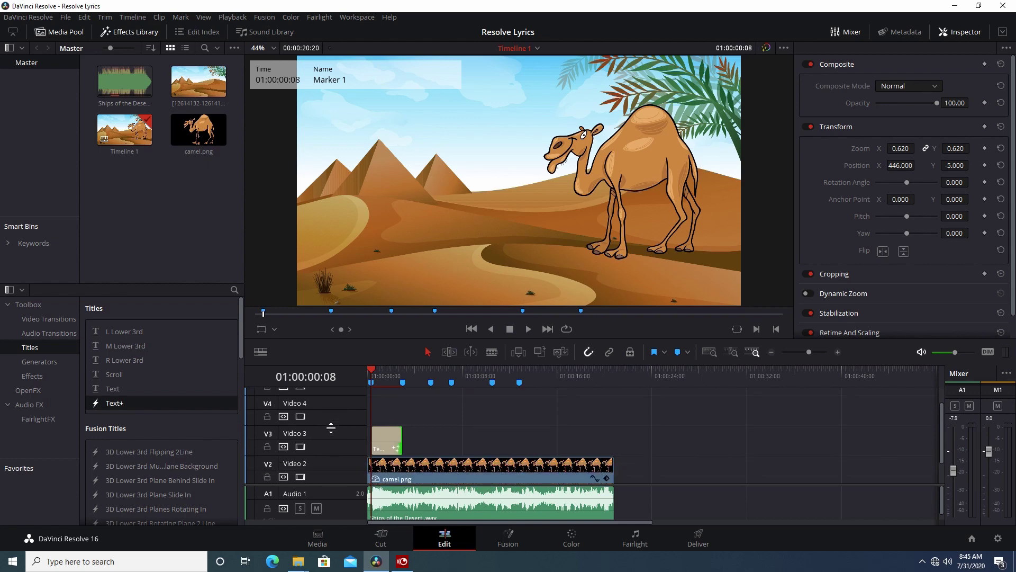
Add an extra video track from the track header menu, cancelling the Add Tracks dialog
{"action": "scroll", "coordinate": [334, 439], "scroll_direction": "down", "scroll_amount": 1}
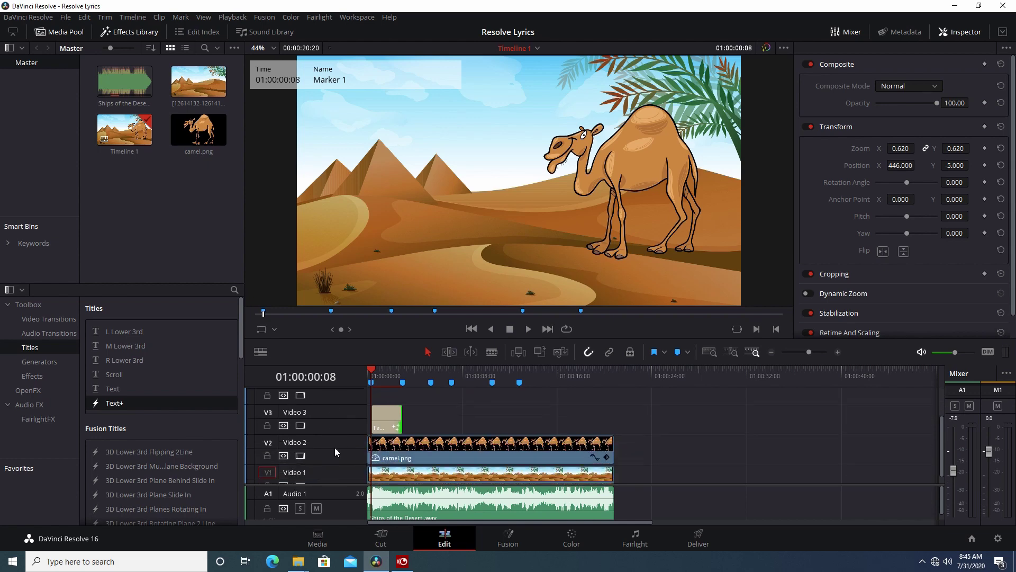
{"action": "right_click", "coordinate": [335, 413]}
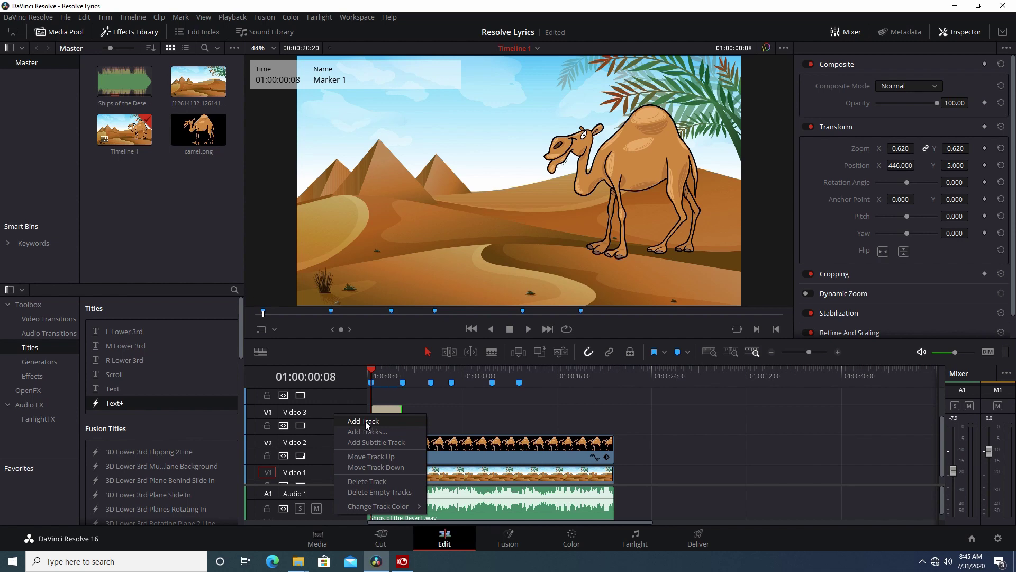
{"action": "left_click", "coordinate": [366, 421]}
{"action": "right_click", "coordinate": [319, 410]}
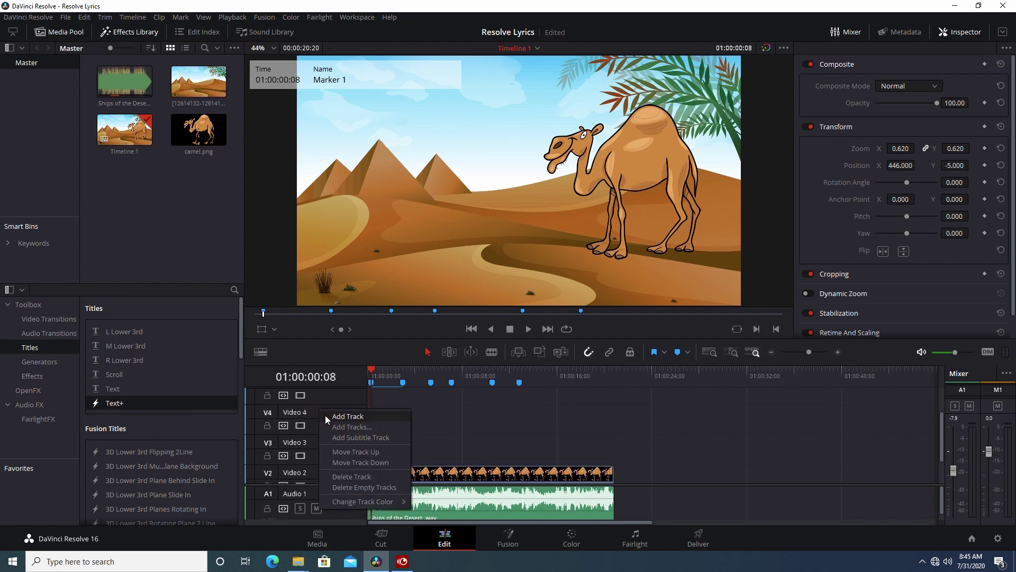
{"action": "left_click", "coordinate": [355, 427]}
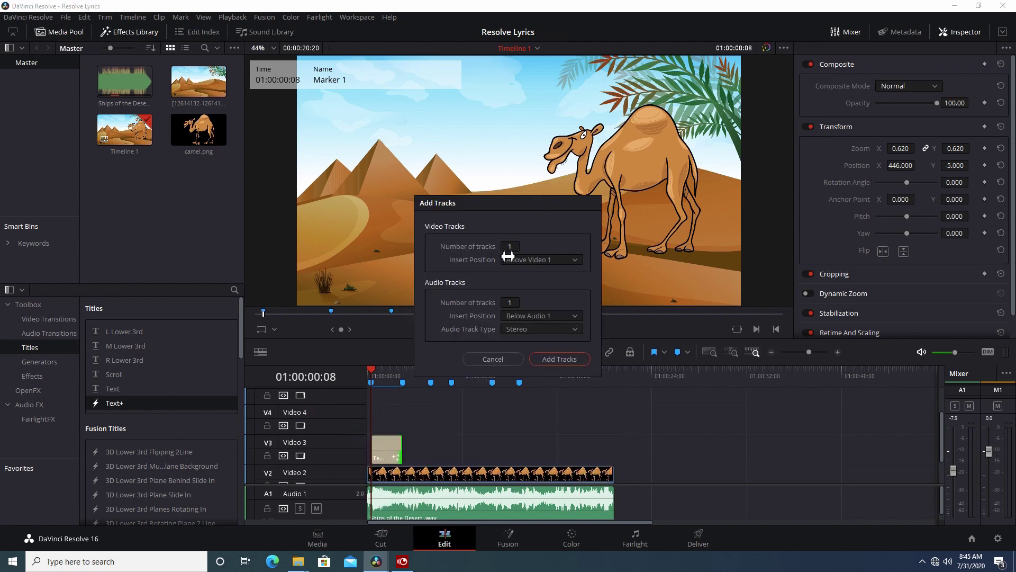
{"action": "left_click_drag", "start_coordinate": [508, 249], "coordinate": [523, 246]}
{"action": "left_click", "coordinate": [495, 361]}
{"action": "scroll", "coordinate": [326, 417], "scroll_direction": "down", "scroll_amount": 1}
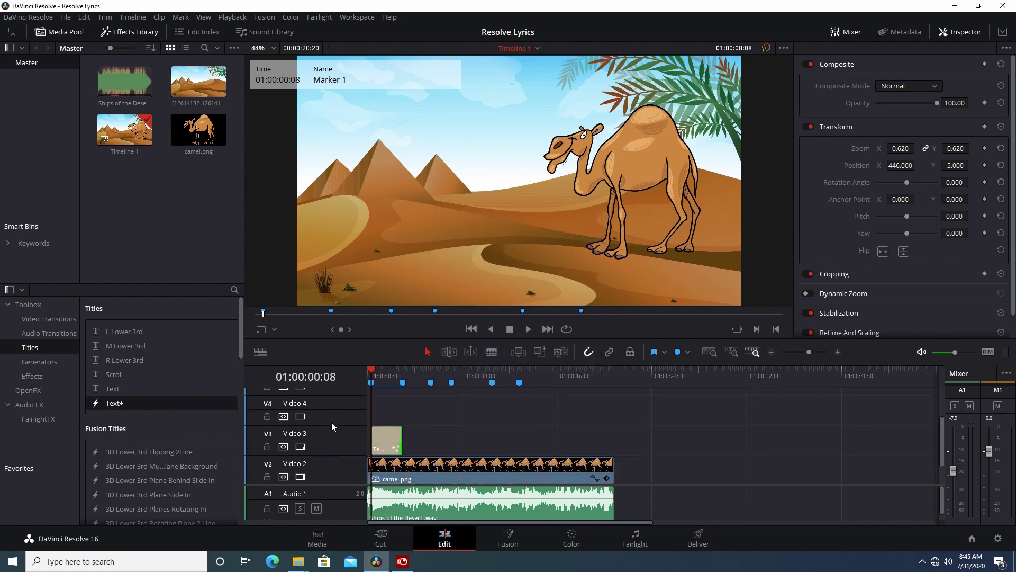
Set the Text+ title font to Nightclub BTN Cn and reduce its size to 0.2162
{"action": "left_click", "coordinate": [384, 443]}
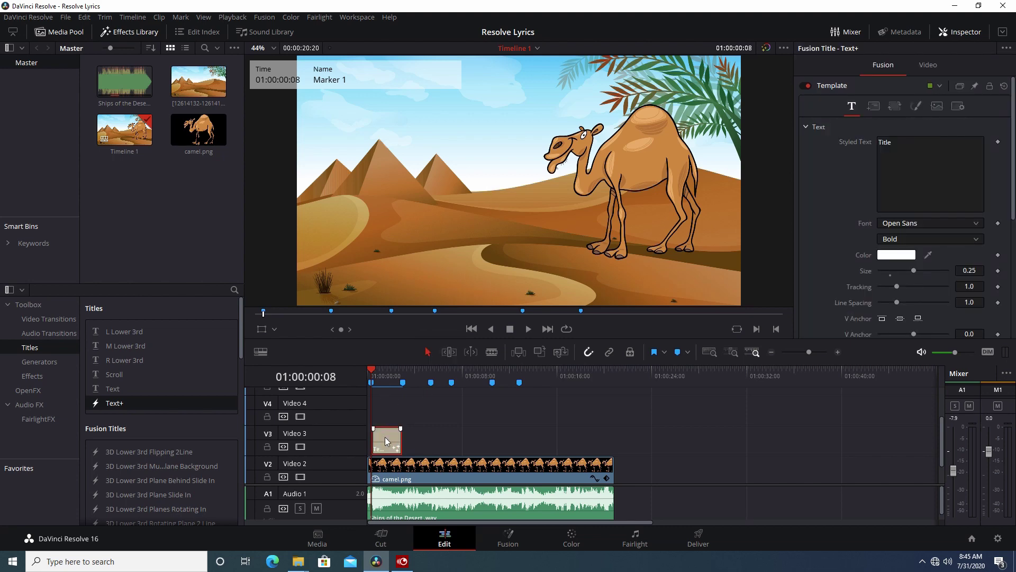
{"action": "key", "text": "Right"}
{"action": "double_click", "coordinate": [884, 142]}
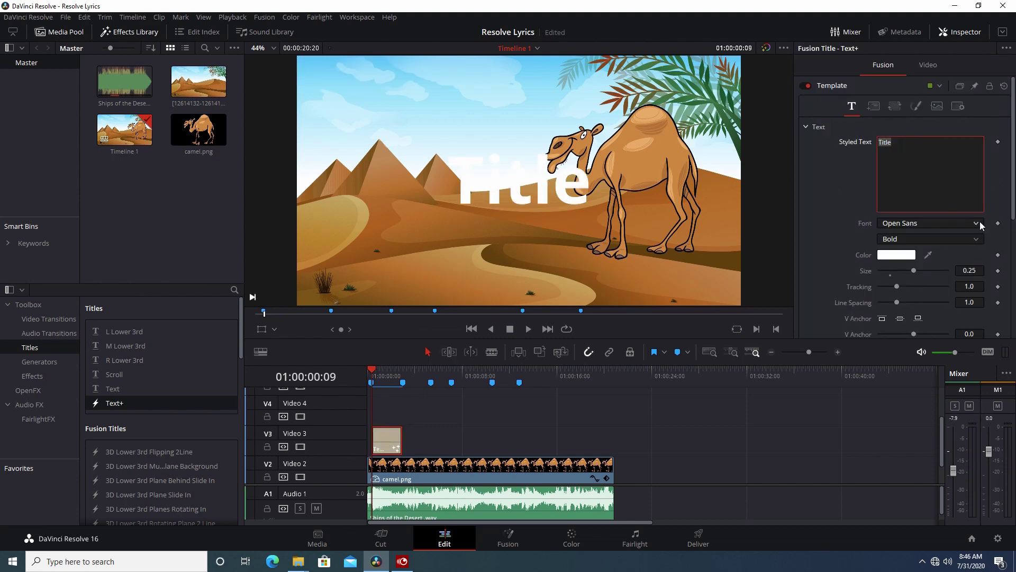
{"action": "left_click", "coordinate": [977, 223]}
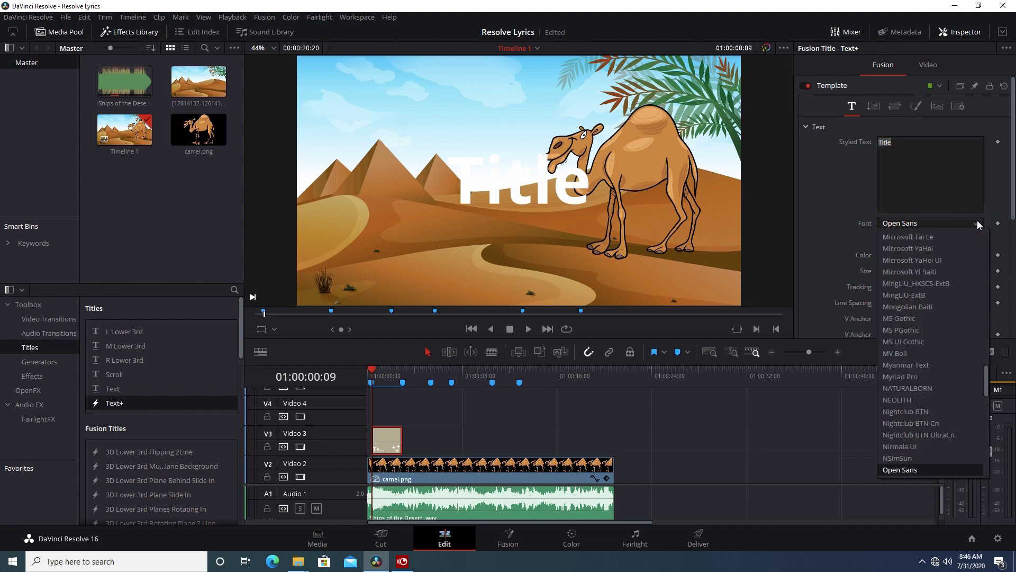
{"action": "left_click", "coordinate": [933, 423]}
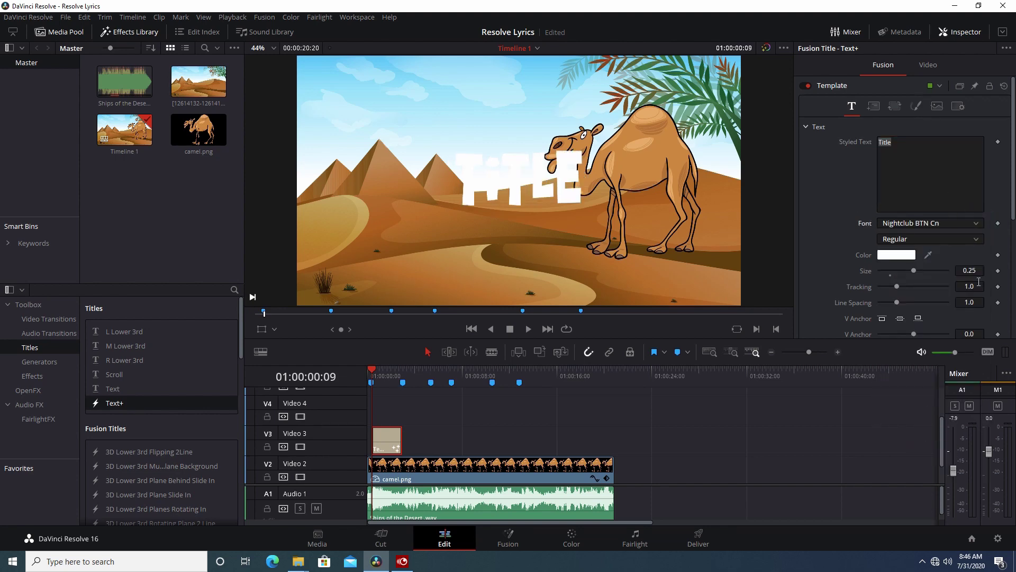
{"action": "left_click_drag", "start_coordinate": [969, 270], "coordinate": [956, 270]}
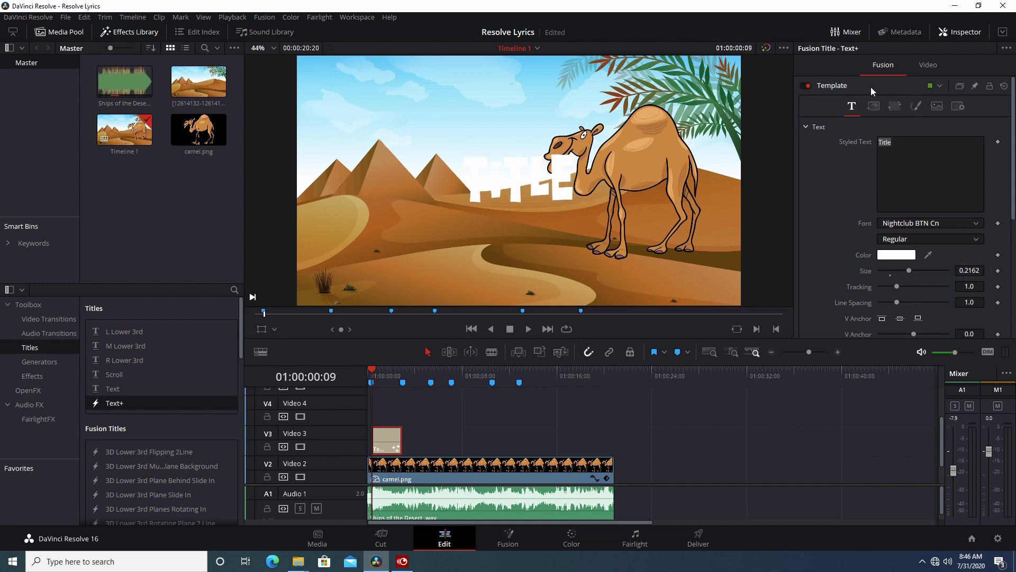
Position the title at Center Y 0.193 and Center X 0.371 with left horizontal anchor
{"action": "left_click", "coordinate": [873, 106]}
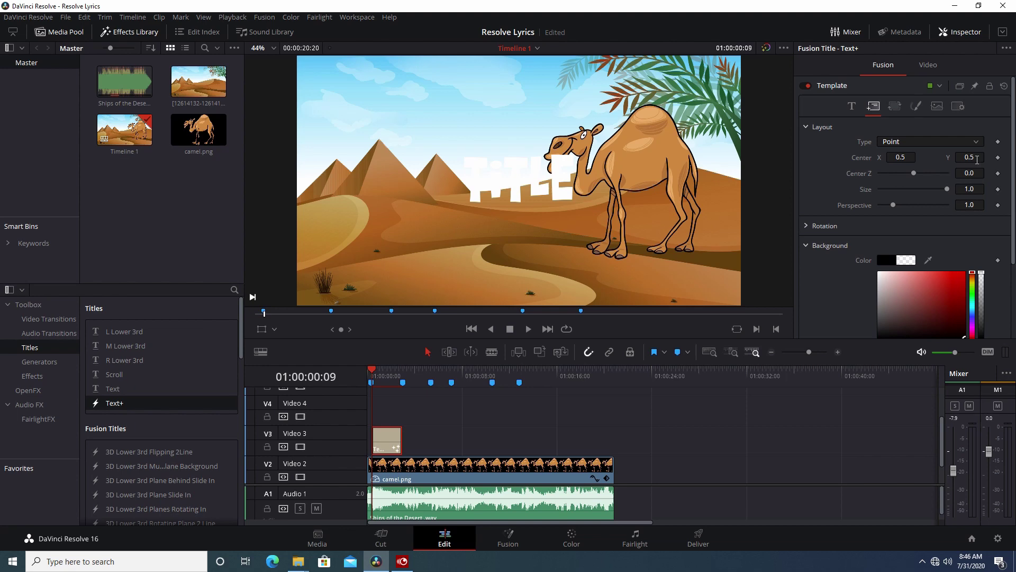
{"action": "left_click_drag", "start_coordinate": [969, 157], "coordinate": [959, 157]}
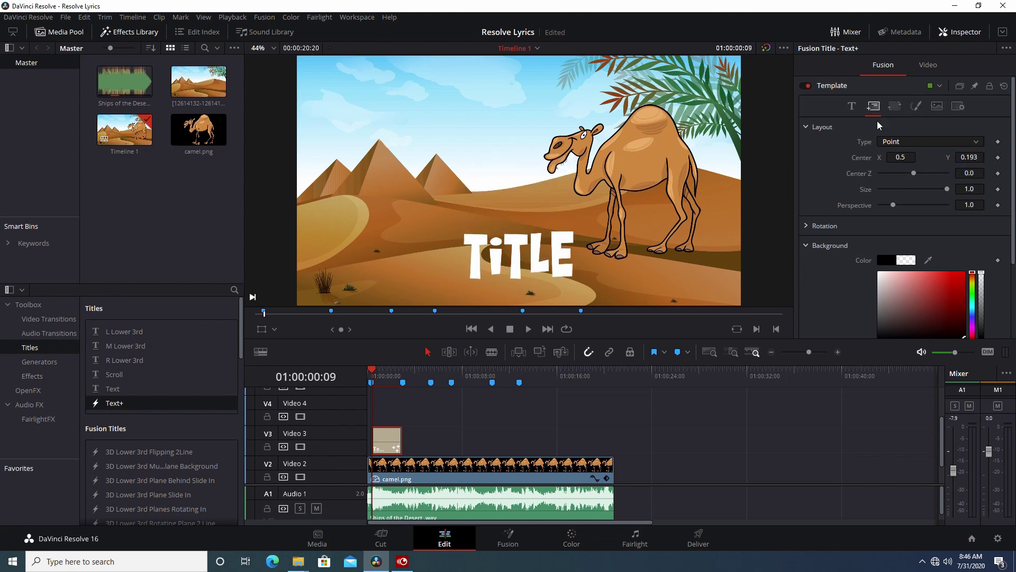
{"action": "left_click", "coordinate": [850, 109]}
{"action": "scroll", "coordinate": [868, 307], "scroll_direction": "down", "scroll_amount": 3}
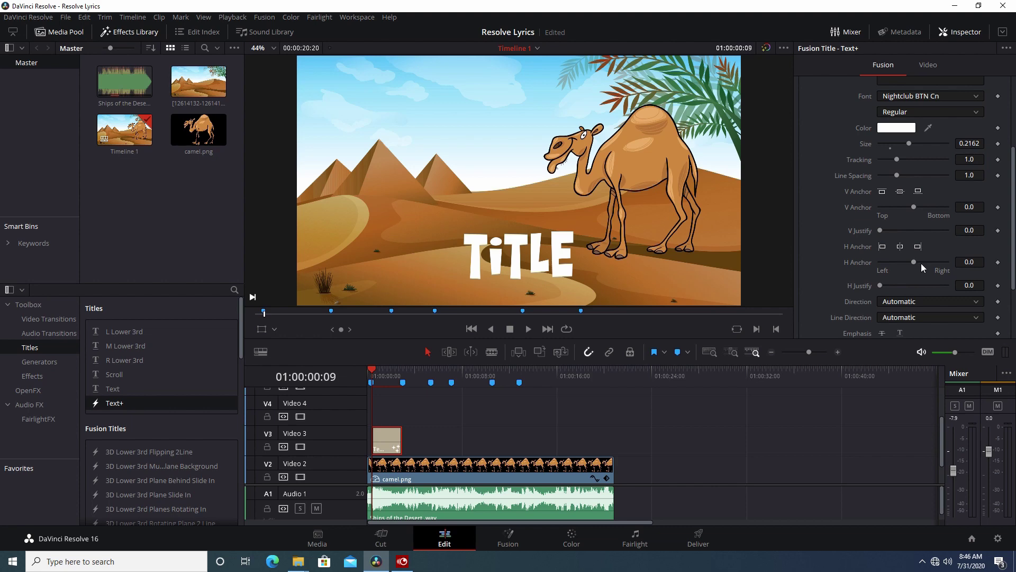
{"action": "left_click", "coordinate": [883, 246]}
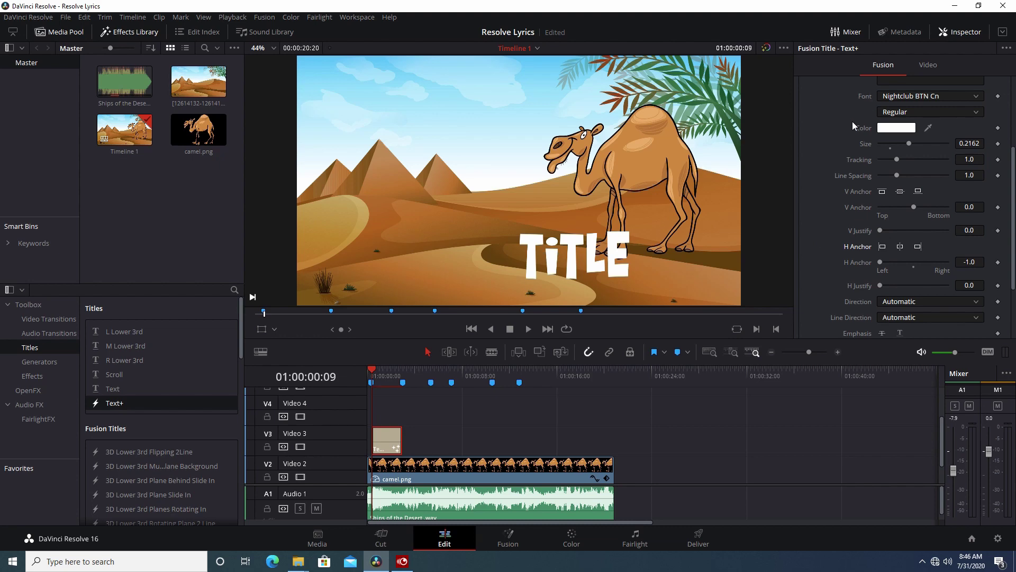
{"action": "scroll", "coordinate": [857, 121], "scroll_direction": "up", "scroll_amount": 3}
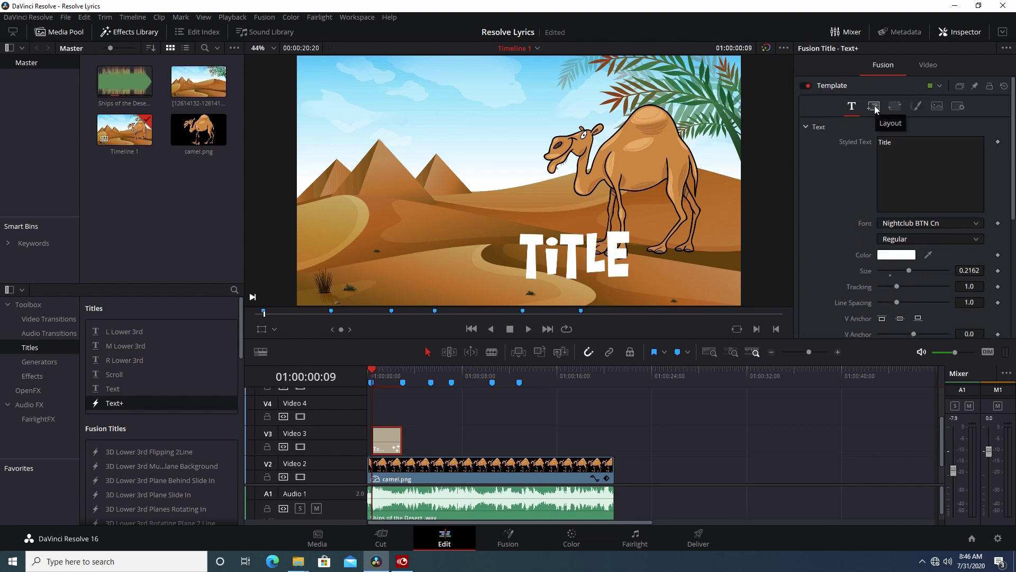
{"action": "left_click", "coordinate": [873, 106]}
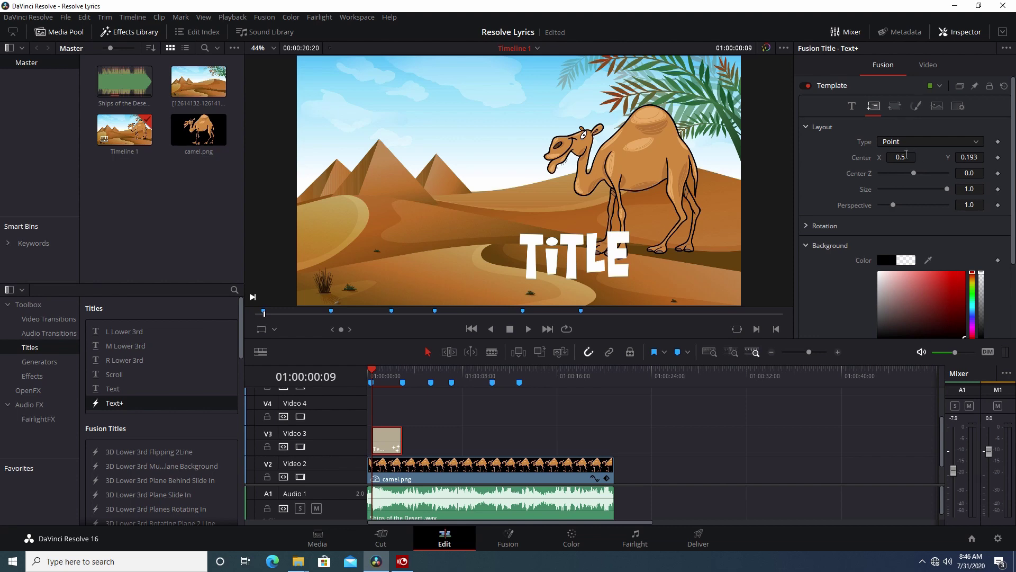
{"action": "left_click_drag", "start_coordinate": [912, 157], "coordinate": [856, 157]}
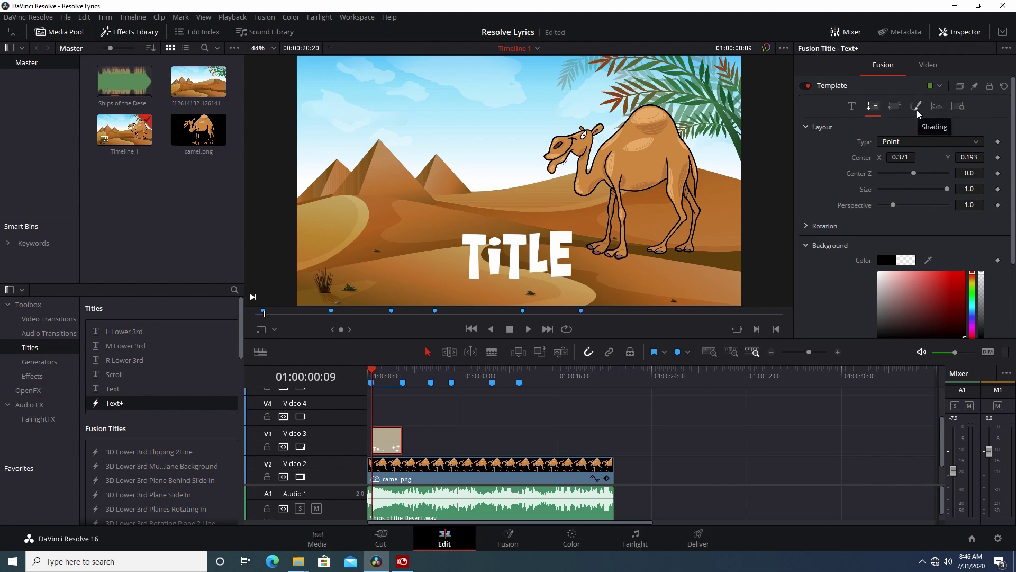
{"action": "left_click", "coordinate": [916, 109]}
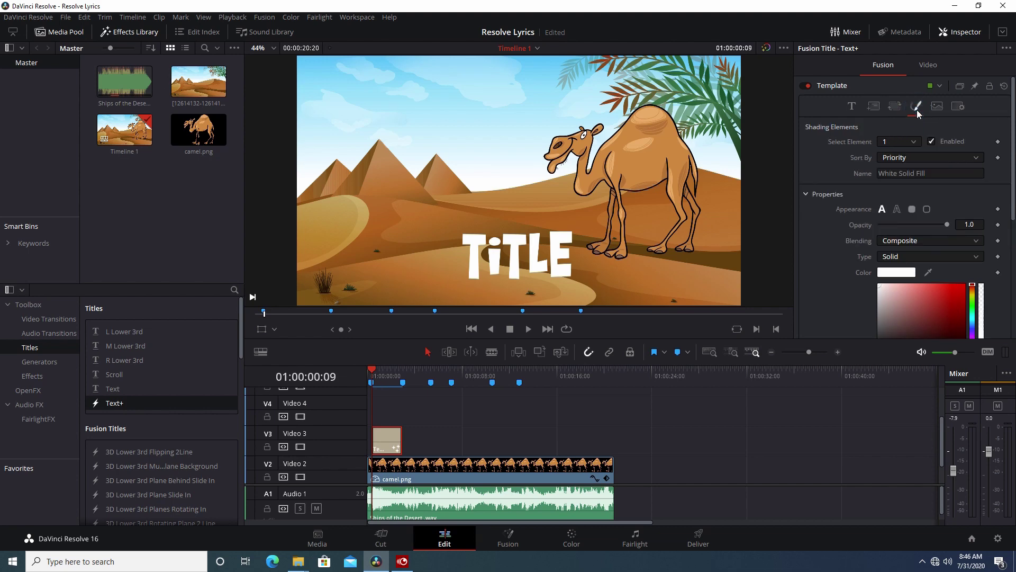
Enable shading element 2 as a near-black outline with thickness 0.0339
{"action": "left_click", "coordinate": [916, 140]}
{"action": "left_click", "coordinate": [890, 166]}
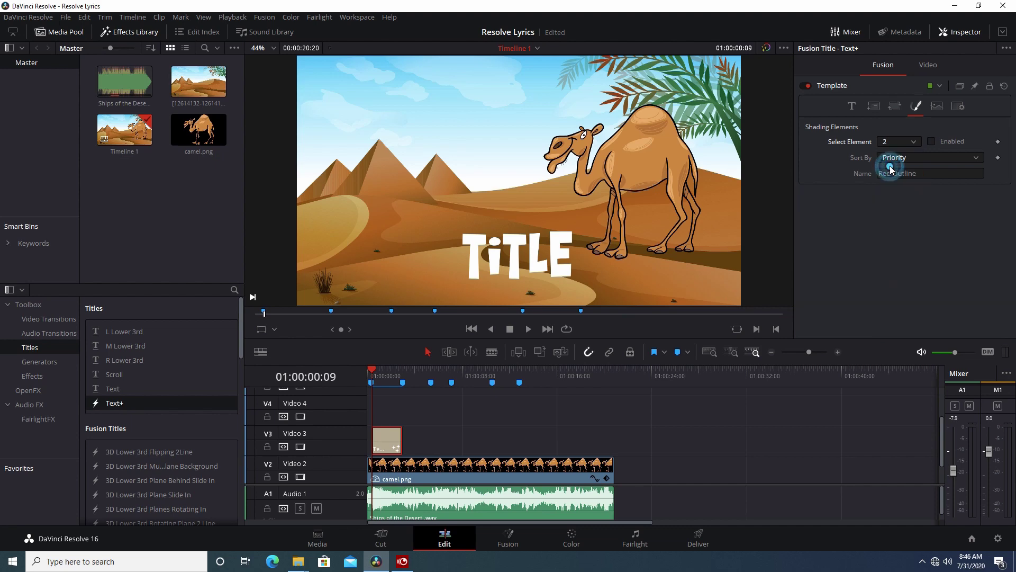
{"action": "left_click", "coordinate": [931, 141]}
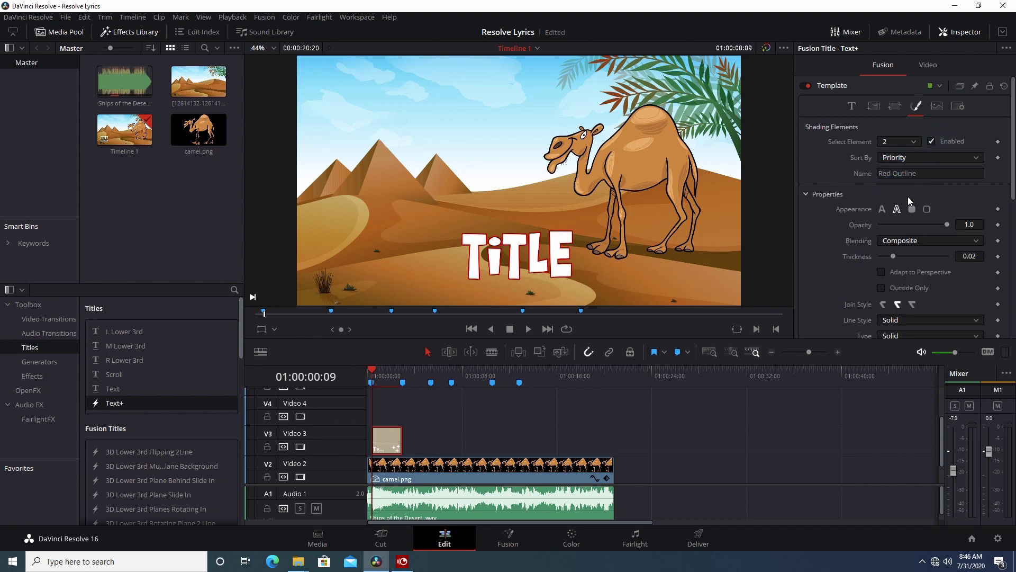
{"action": "scroll", "coordinate": [925, 236], "scroll_direction": "down", "scroll_amount": 5}
{"action": "left_click", "coordinate": [894, 170]}
{"action": "left_click_drag", "start_coordinate": [893, 171], "coordinate": [882, 174]}
{"action": "scroll", "coordinate": [931, 176], "scroll_direction": "up", "scroll_amount": 3}
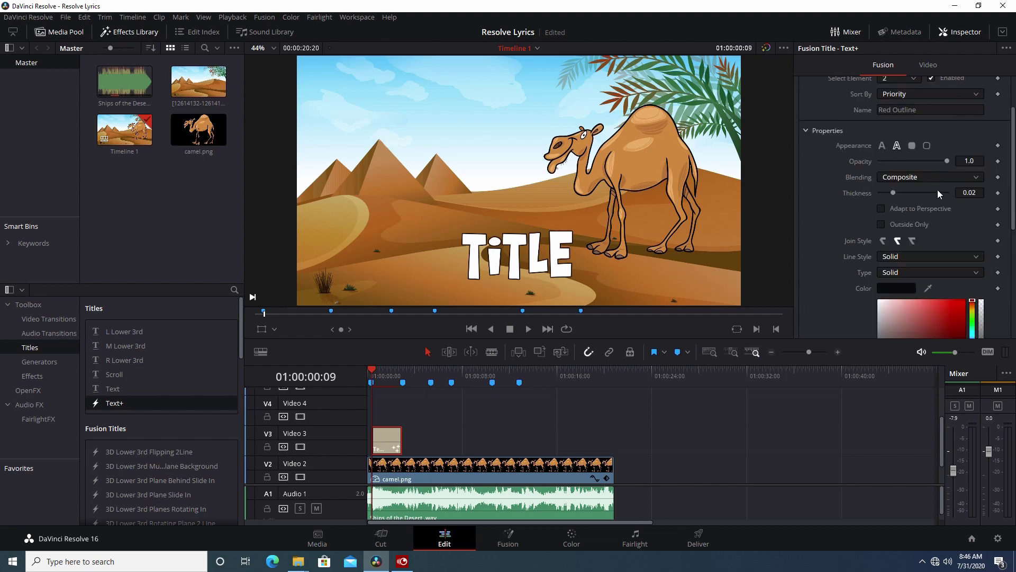
{"action": "left_click_drag", "start_coordinate": [895, 191], "coordinate": [905, 191]}
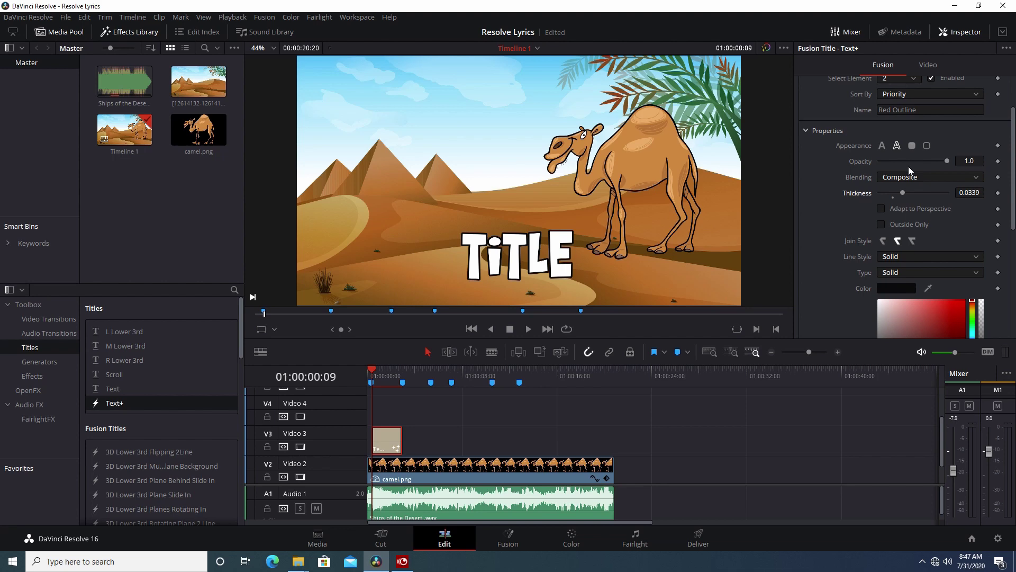
{"action": "scroll", "coordinate": [908, 166], "scroll_direction": "up", "scroll_amount": 1}
{"action": "left_click", "coordinate": [853, 107]}
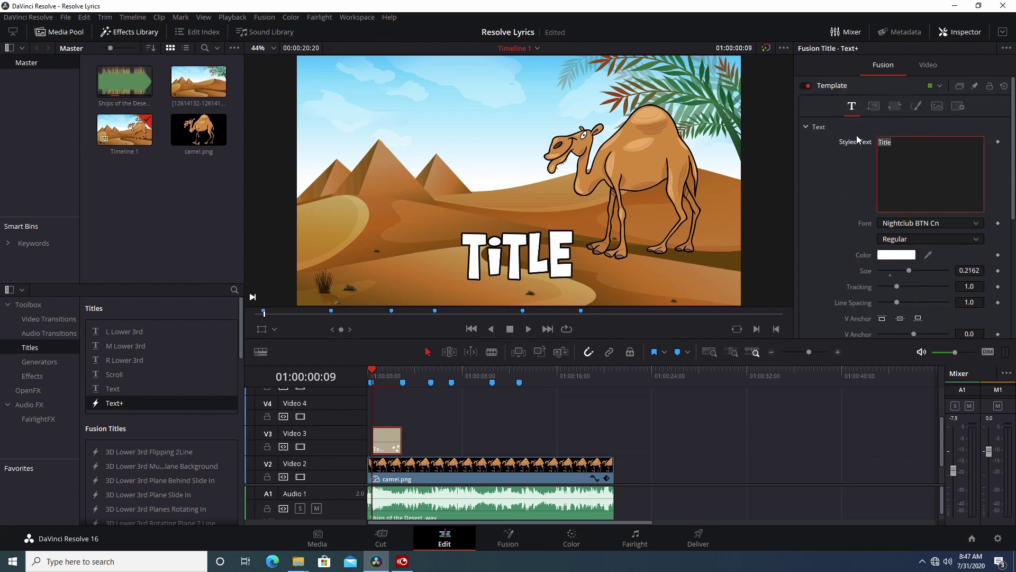
Change the lyric text to 'Camels are' and shift it left to Center X 0.197
{"action": "type", "text": "Cam"}
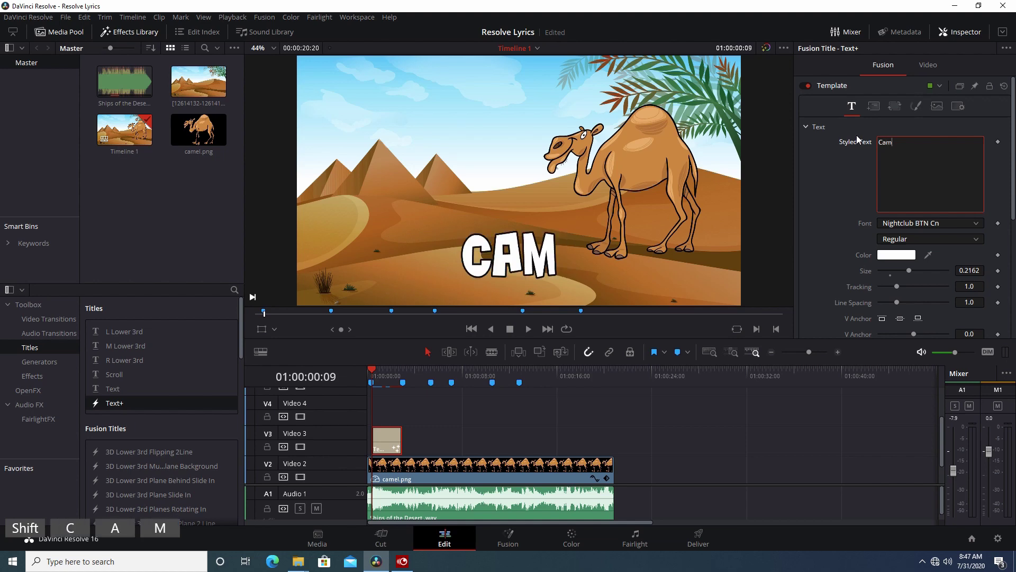
{"action": "type", "text": "el"}
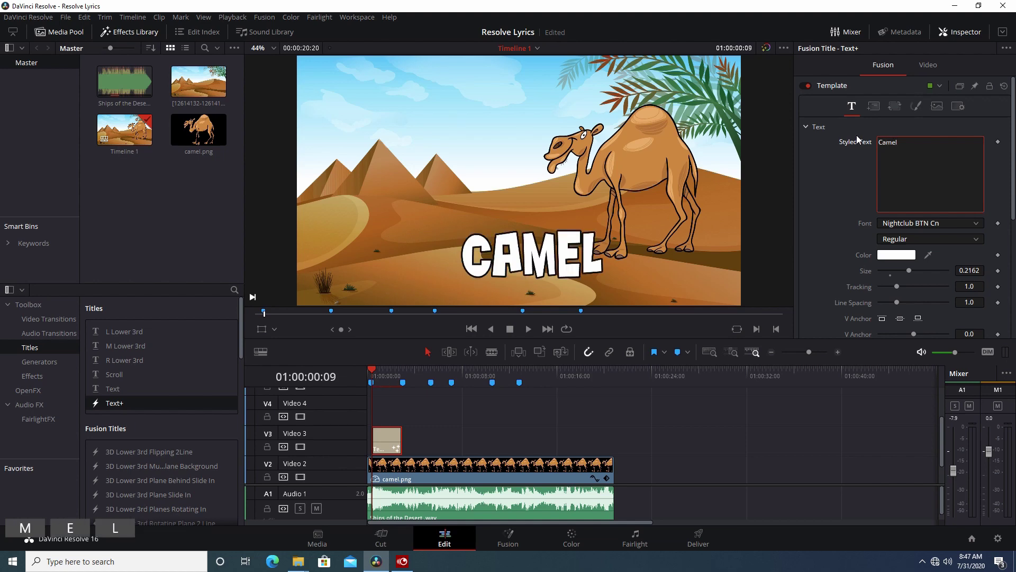
{"action": "type", "text": "s are"}
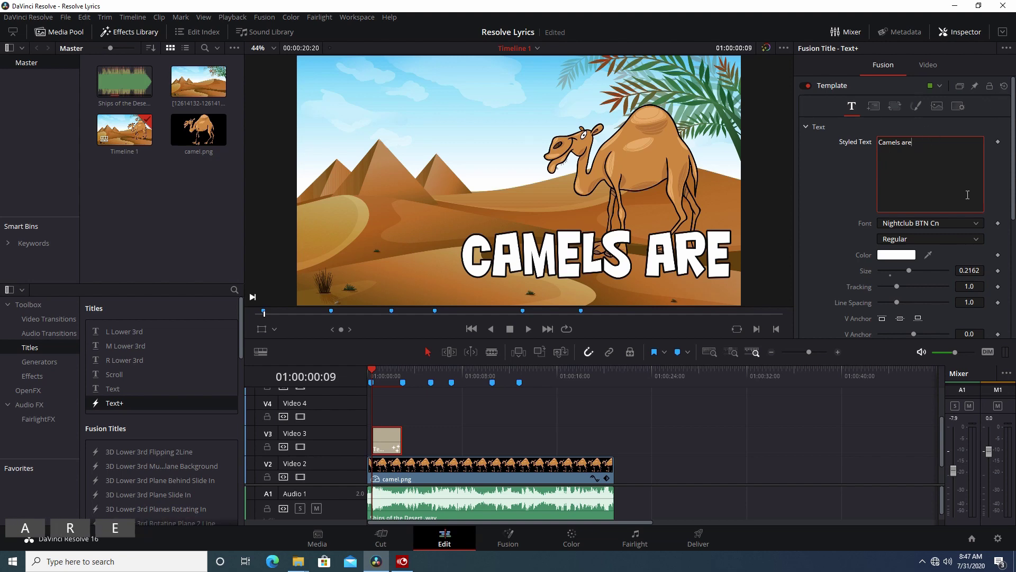
{"action": "left_click", "coordinate": [874, 107]}
{"action": "left_click_drag", "start_coordinate": [910, 162], "coordinate": [884, 162]}
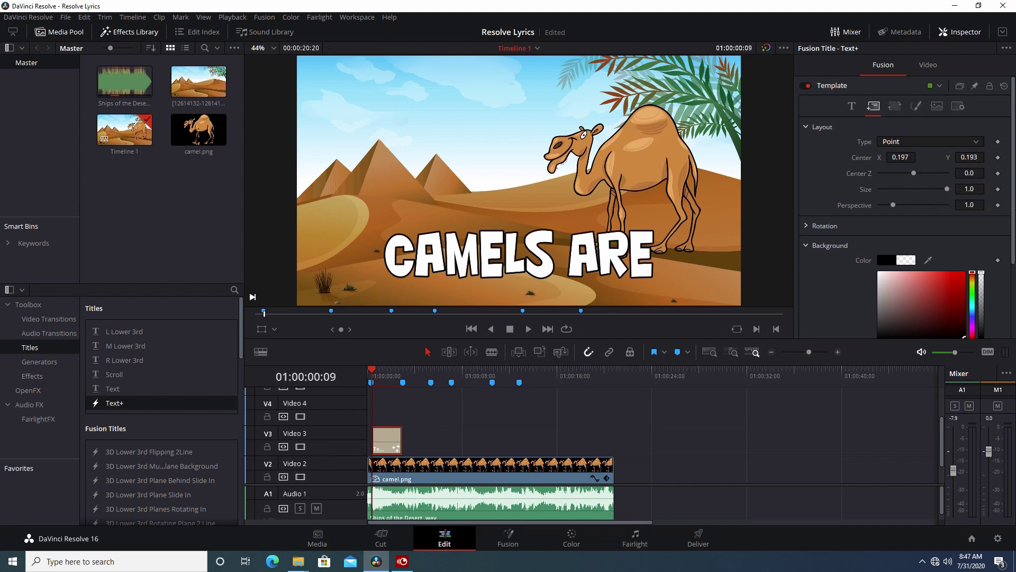
{"action": "left_click", "coordinate": [852, 106]}
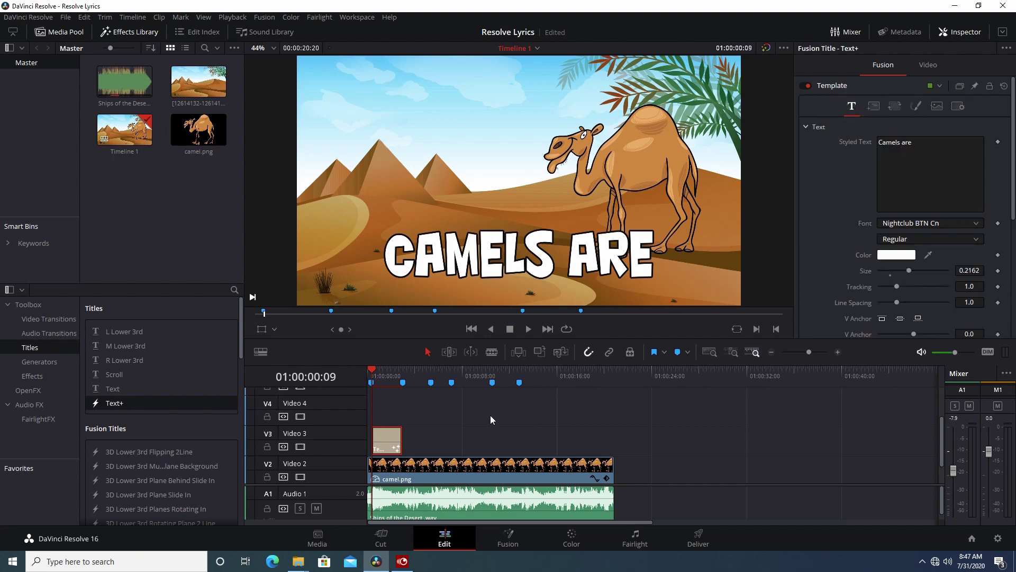
{"action": "mouse_move", "coordinate": [372, 381]}
{"action": "left_mouse_down"}
{"action": "mouse_move", "coordinate": [371, 370]}
{"action": "mouse_move", "coordinate": [403, 371]}
{"action": "mouse_move", "coordinate": [373, 373]}
{"action": "left_mouse_up"}
Try yellow on 'Camels', revert the text to white, and add a plain Text title to Video 3
{"action": "left_click_drag", "start_coordinate": [900, 143], "coordinate": [873, 144]}
{"action": "left_click", "coordinate": [909, 256]}
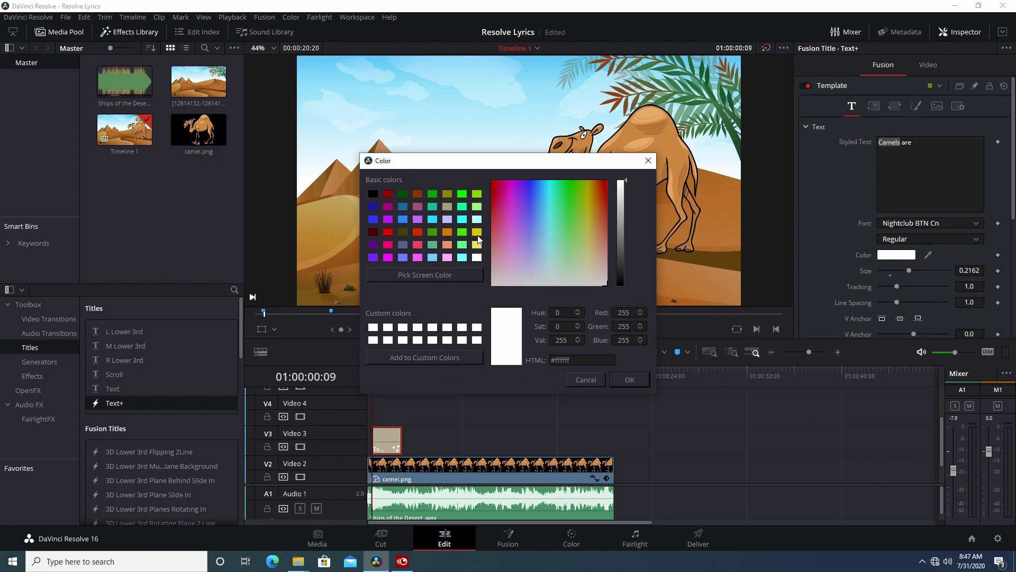
{"action": "left_click", "coordinate": [477, 233]}
{"action": "left_click", "coordinate": [630, 379]}
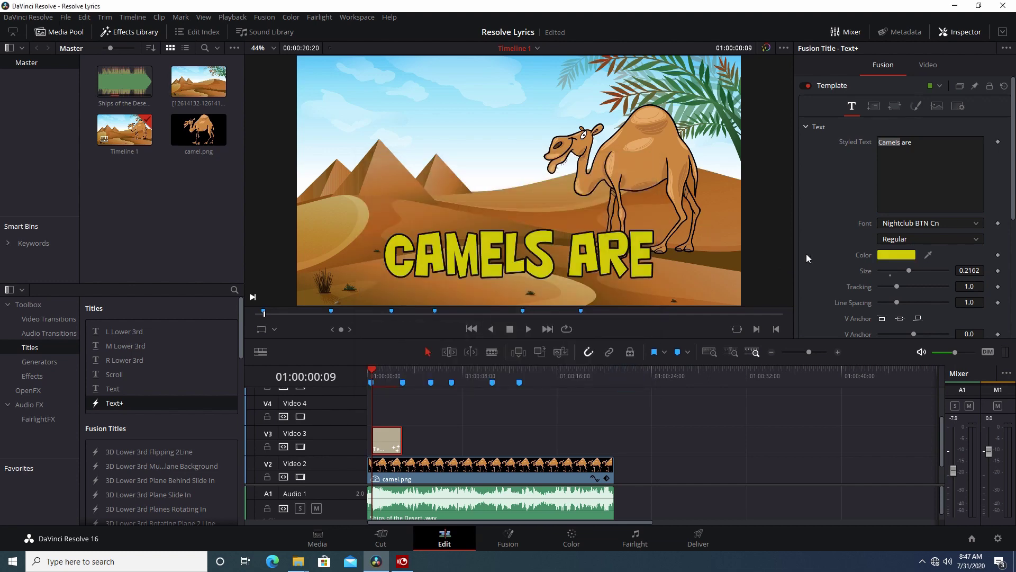
{"action": "left_click", "coordinate": [910, 256]}
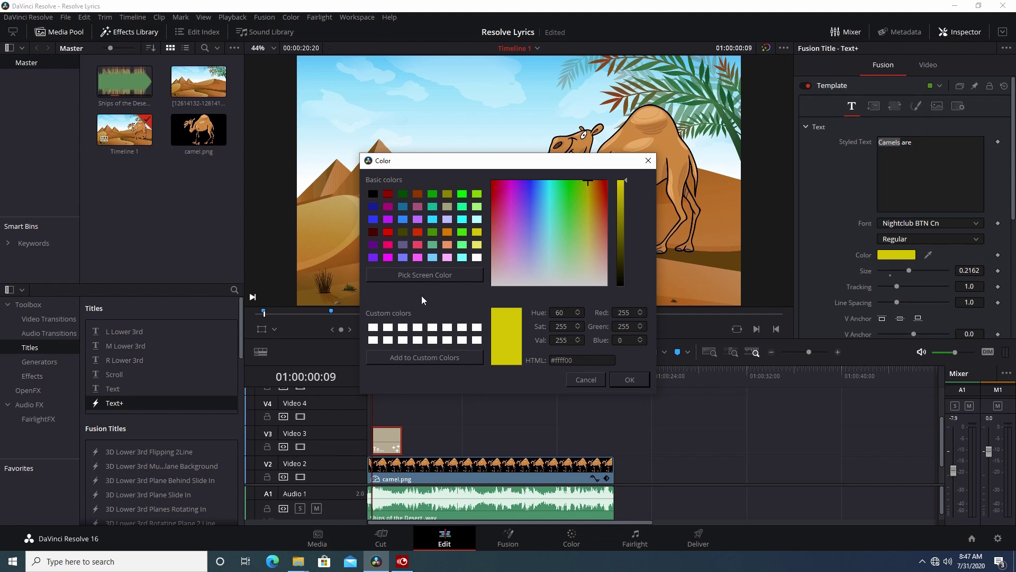
{"action": "left_click", "coordinate": [373, 338]}
{"action": "left_click", "coordinate": [629, 380]}
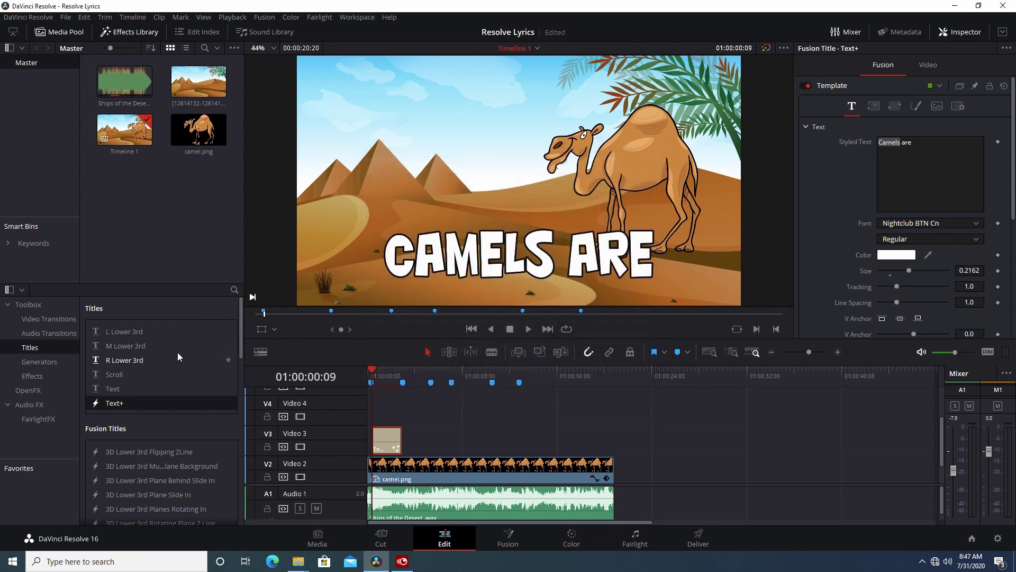
{"action": "left_click_drag", "start_coordinate": [112, 389], "coordinate": [461, 439]}
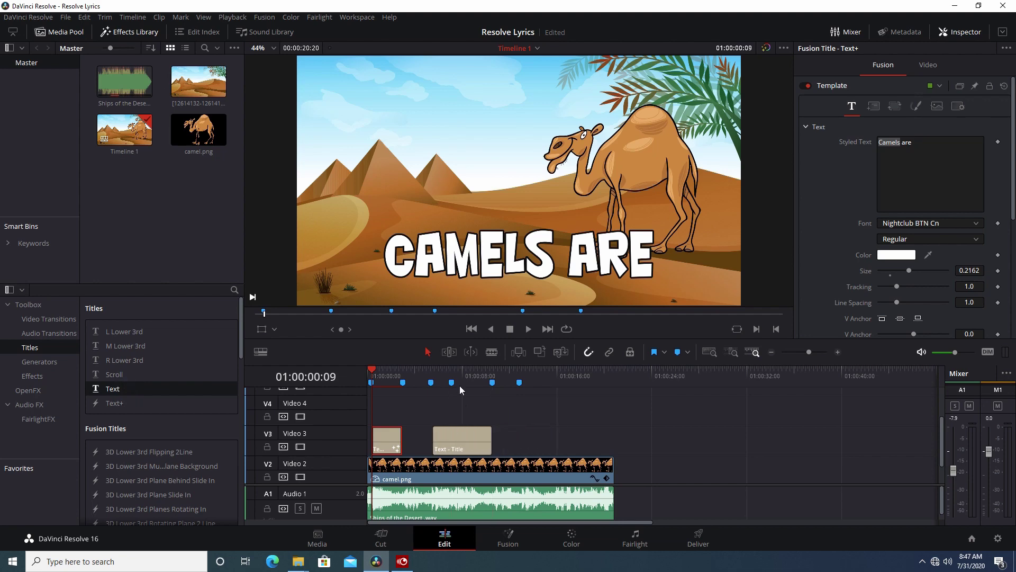
At Marker 4, make the Text title read 'camels are' in Nightclub BTN Cn at Position Y 154
{"action": "left_click", "coordinate": [451, 380]}
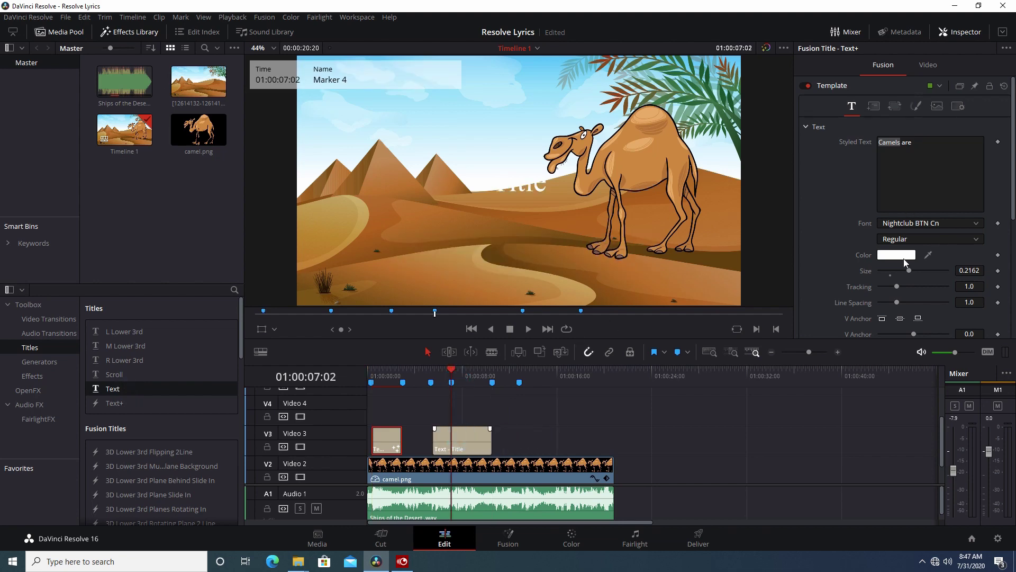
{"action": "double_click", "coordinate": [839, 114]}
{"action": "key", "text": "BackSpace"}
{"action": "type", "text": "camels are"}
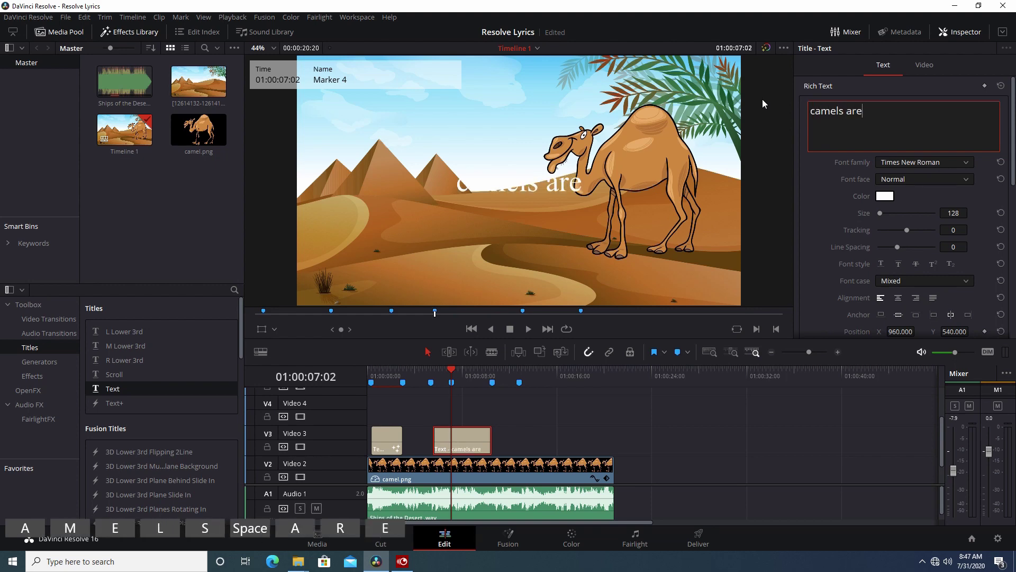
{"action": "left_click", "coordinate": [957, 162]}
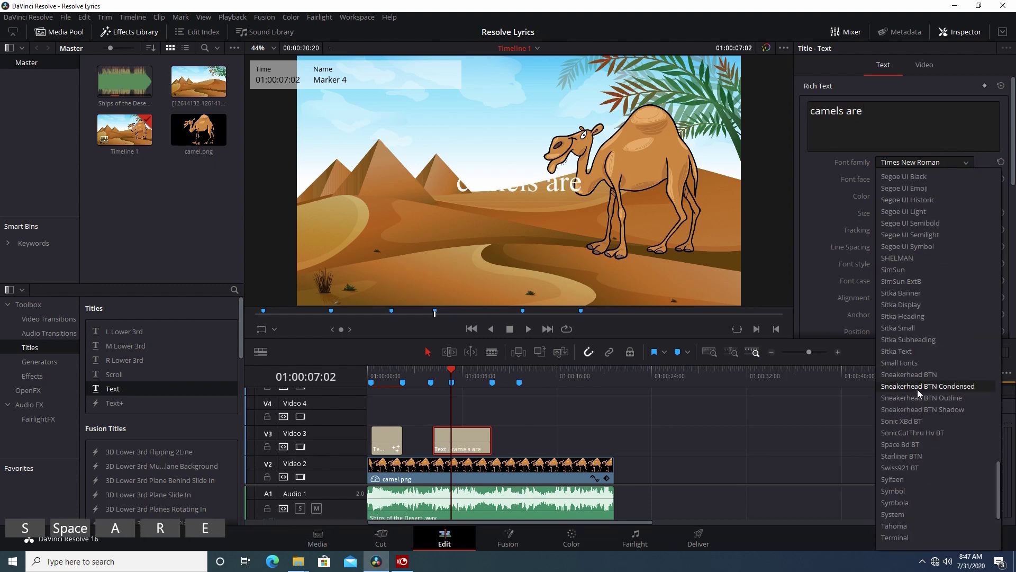
{"action": "scroll", "coordinate": [936, 358], "scroll_direction": "up", "scroll_amount": 4}
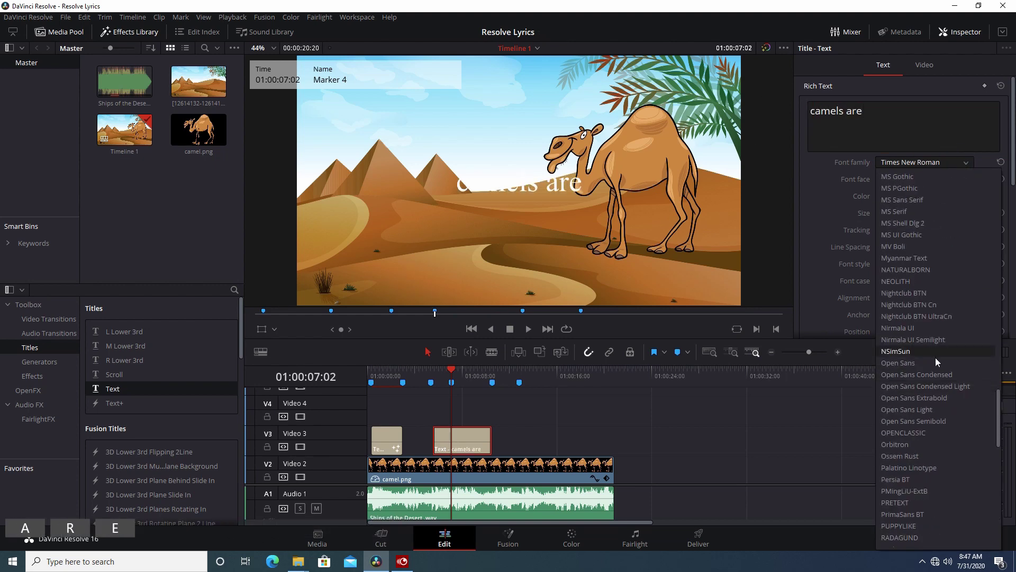
{"action": "left_click", "coordinate": [922, 307]}
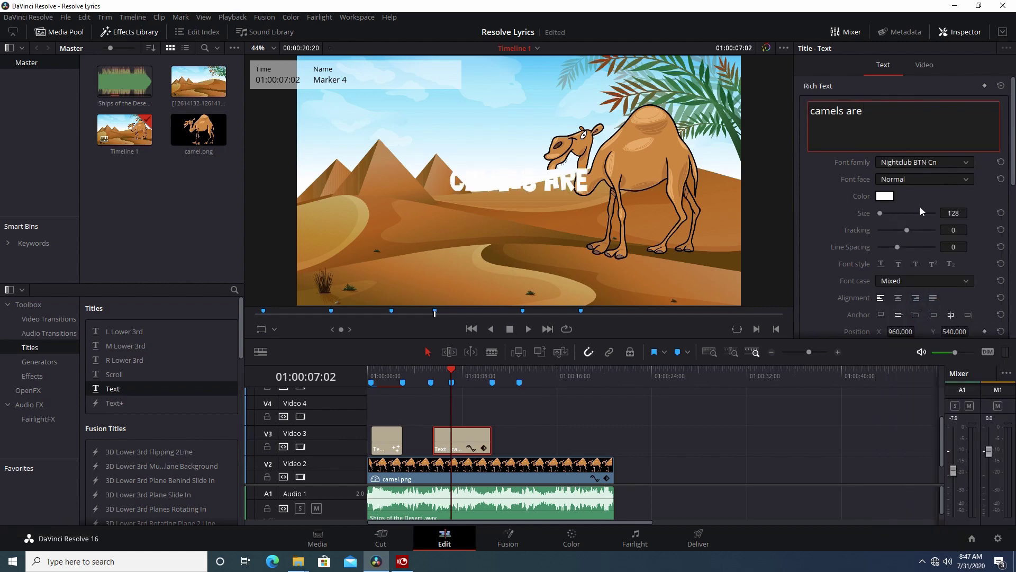
{"action": "scroll", "coordinate": [925, 246], "scroll_direction": "down", "scroll_amount": 3}
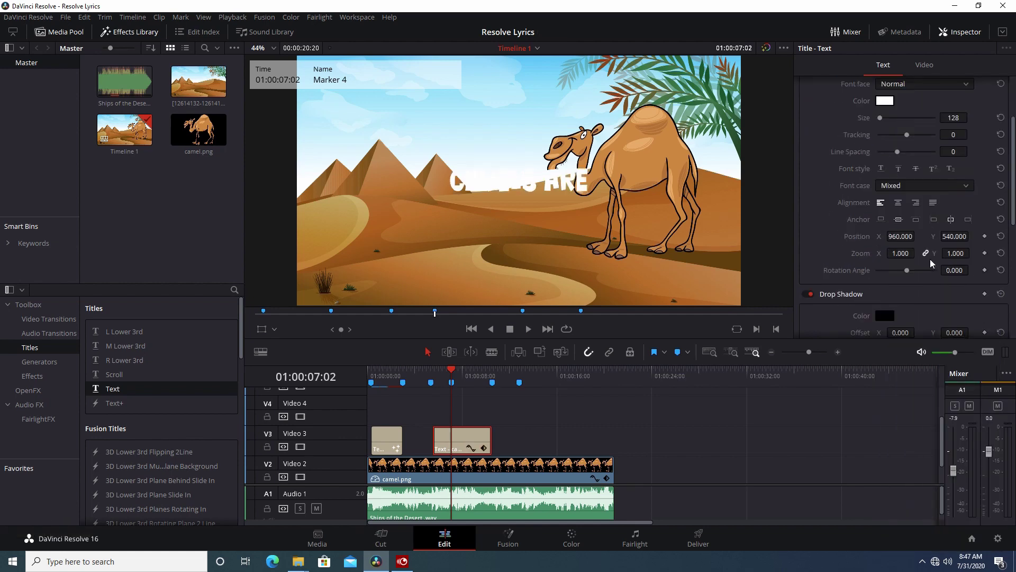
{"action": "scroll", "coordinate": [930, 263], "scroll_direction": "up", "scroll_amount": 1}
{"action": "left_click_drag", "start_coordinate": [955, 267], "coordinate": [929, 268]}
{"action": "scroll", "coordinate": [919, 130], "scroll_direction": "up", "scroll_amount": 2}
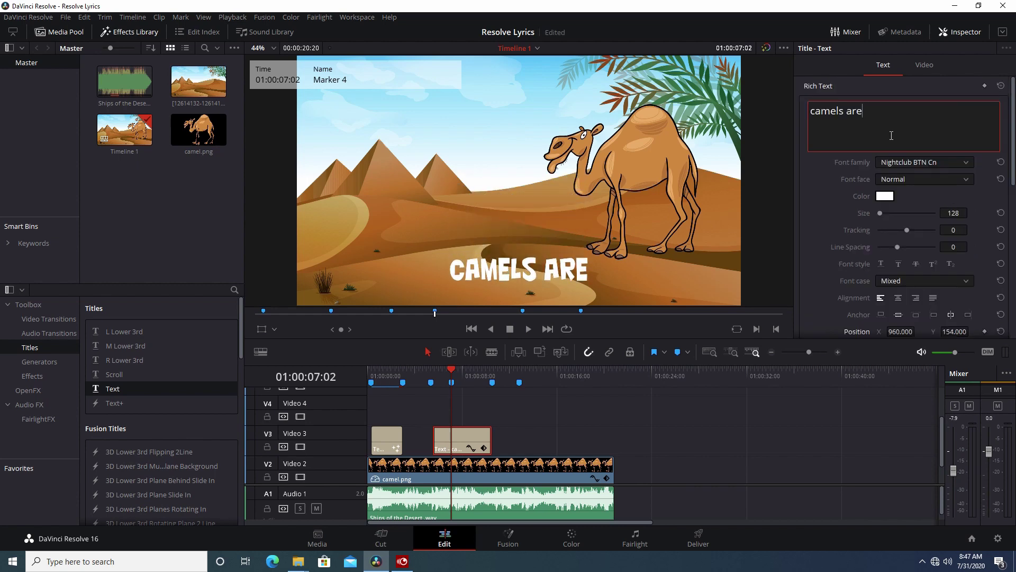
Colour the word 'camels' yellow, preview it, then delete the plain Text title clip
{"action": "double_click", "coordinate": [842, 112]}
{"action": "left_click", "coordinate": [888, 197]}
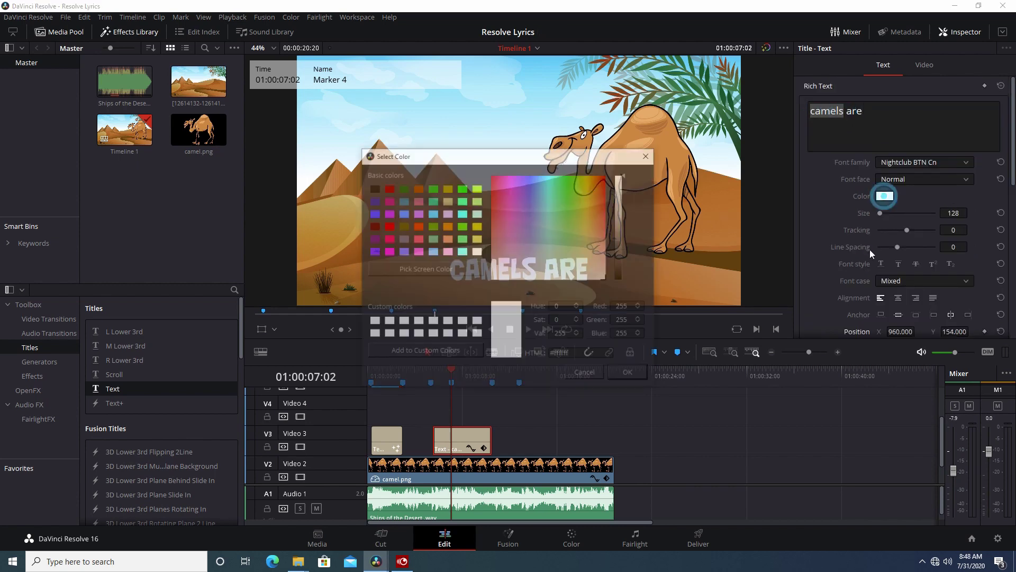
{"action": "left_click", "coordinate": [477, 225]}
{"action": "left_click", "coordinate": [630, 374]}
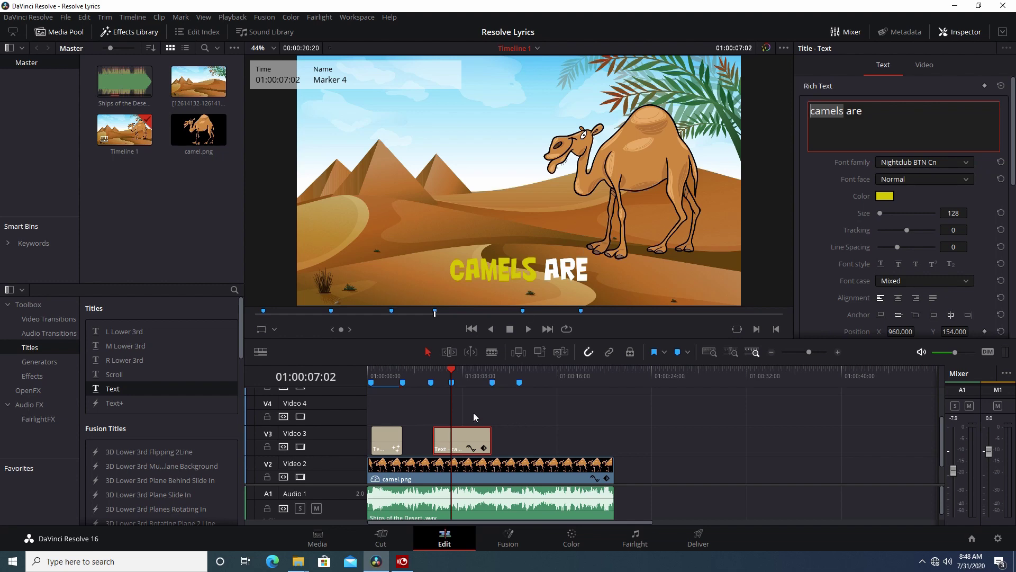
{"action": "left_click_drag", "start_coordinate": [474, 371], "coordinate": [456, 370]}
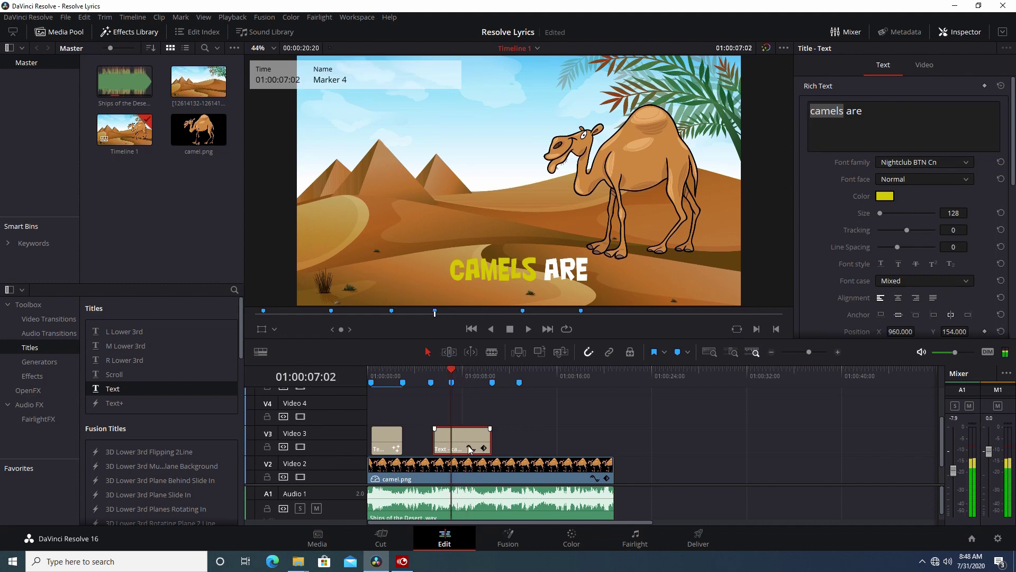
{"action": "key", "text": "Delete"}
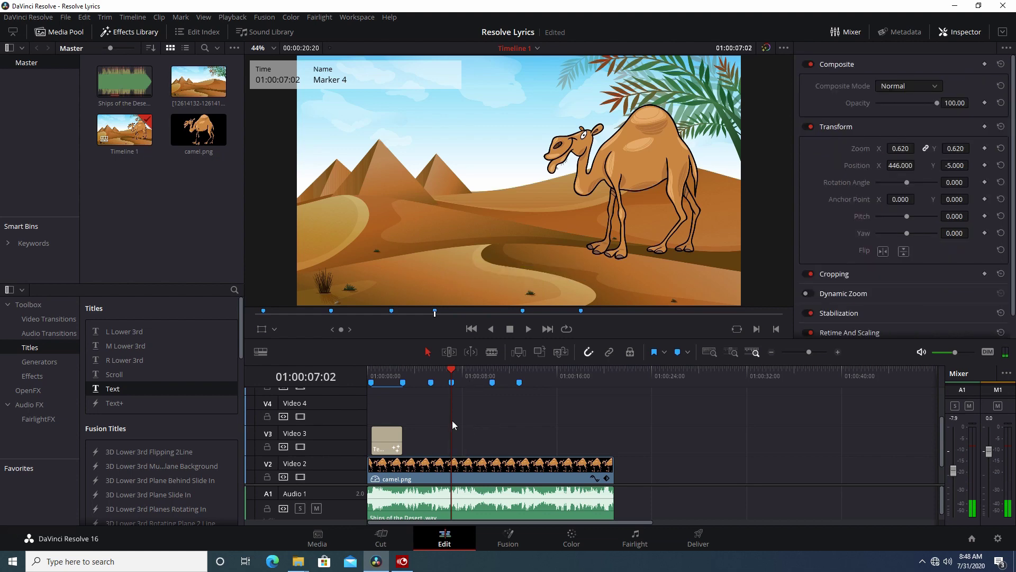
{"action": "left_click", "coordinate": [384, 371]}
{"action": "scroll", "coordinate": [392, 455], "scroll_direction": "up", "scroll_amount": 1}
{"action": "left_click", "coordinate": [392, 465]}
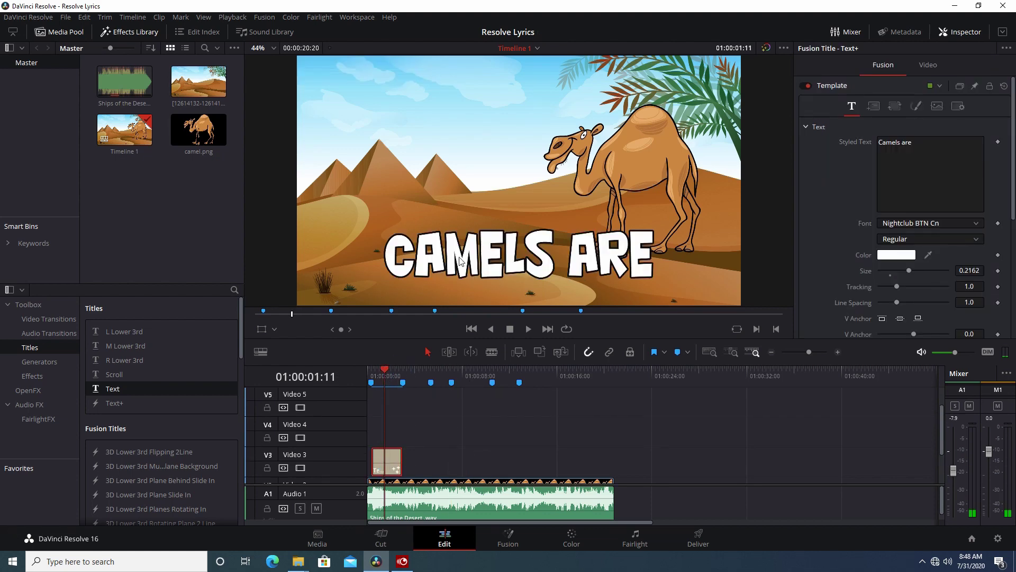
{"action": "mouse_move", "coordinate": [393, 464]}
{"action": "left_click_drag", "start_coordinate": [393, 464], "coordinate": [392, 428]}
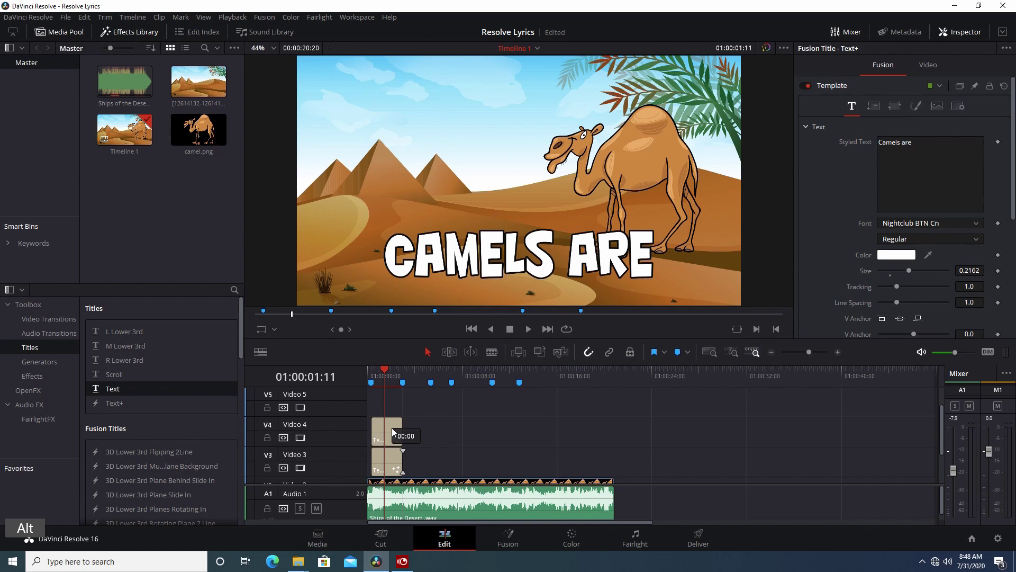
{"action": "left_click_drag", "start_coordinate": [391, 428], "coordinate": [392, 428]}
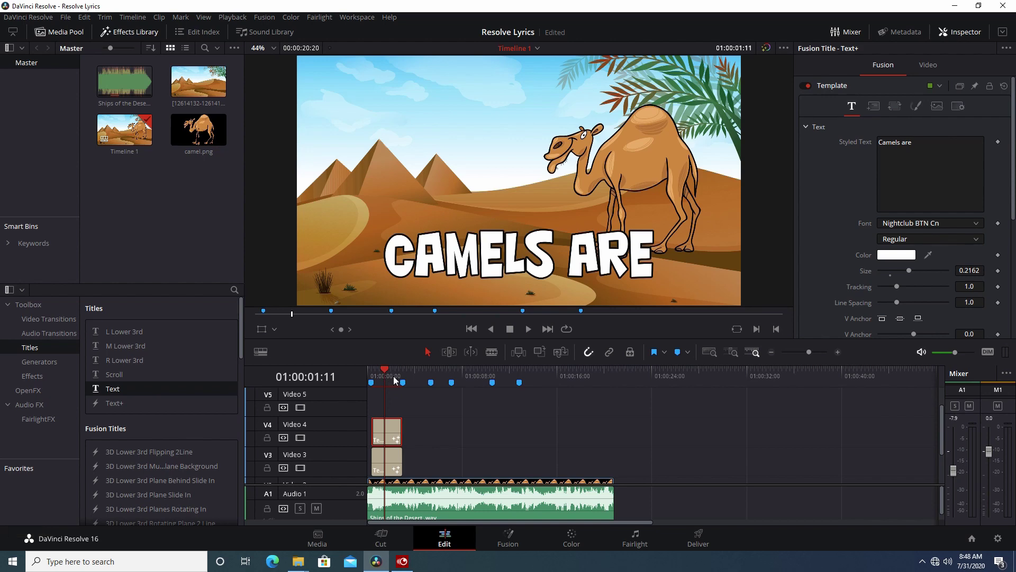
{"action": "left_click", "coordinate": [300, 467]}
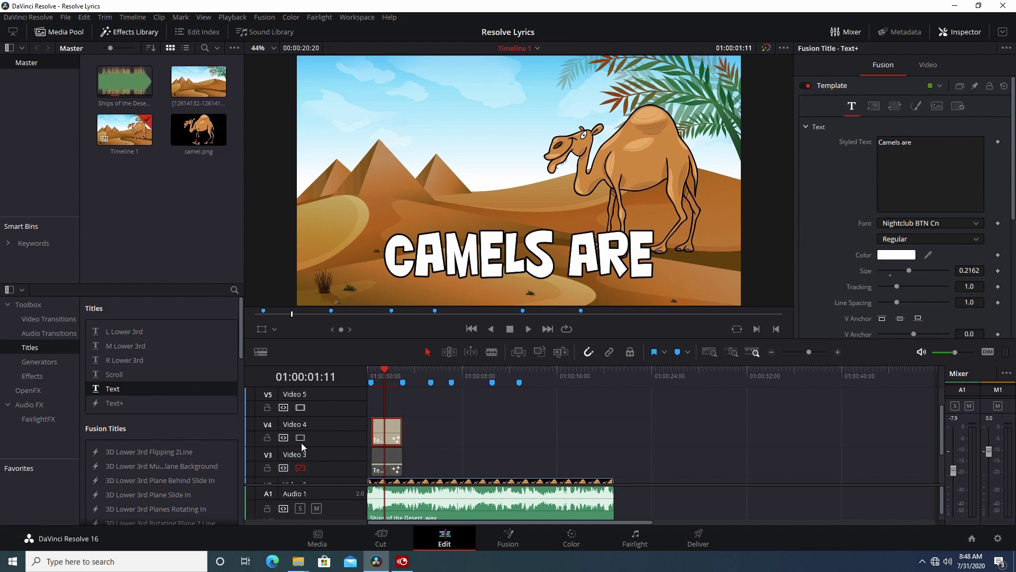
{"action": "left_click", "coordinate": [300, 437]}
{"action": "left_click", "coordinate": [300, 437]}
{"action": "left_click", "coordinate": [300, 467]}
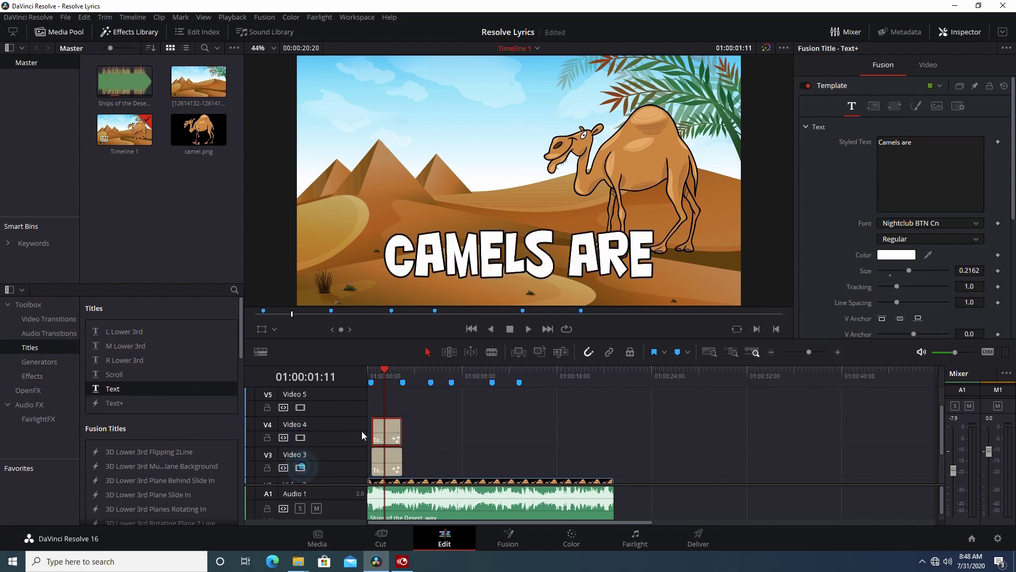
{"action": "left_click", "coordinate": [393, 431]}
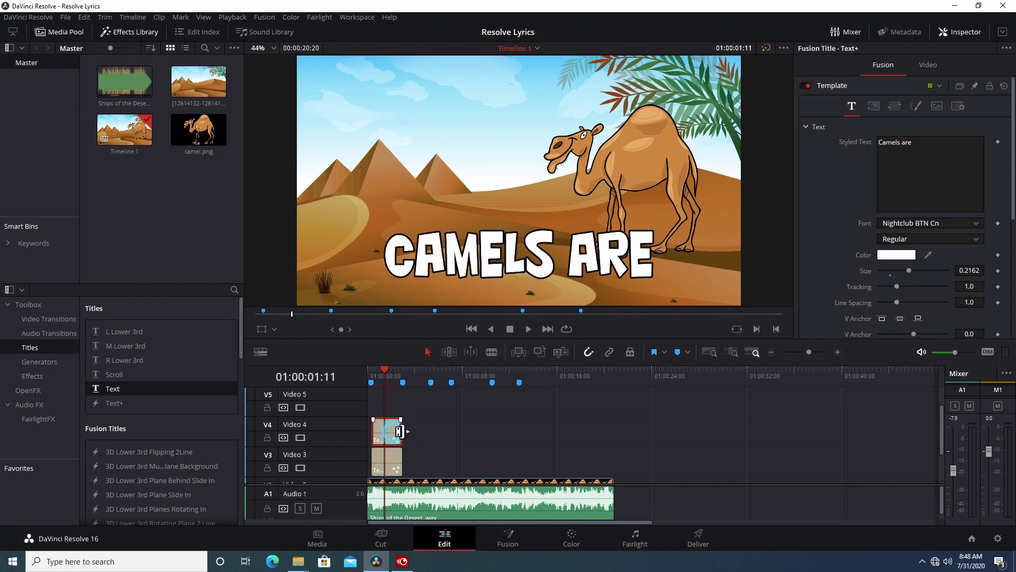
{"action": "left_click", "coordinate": [898, 256]}
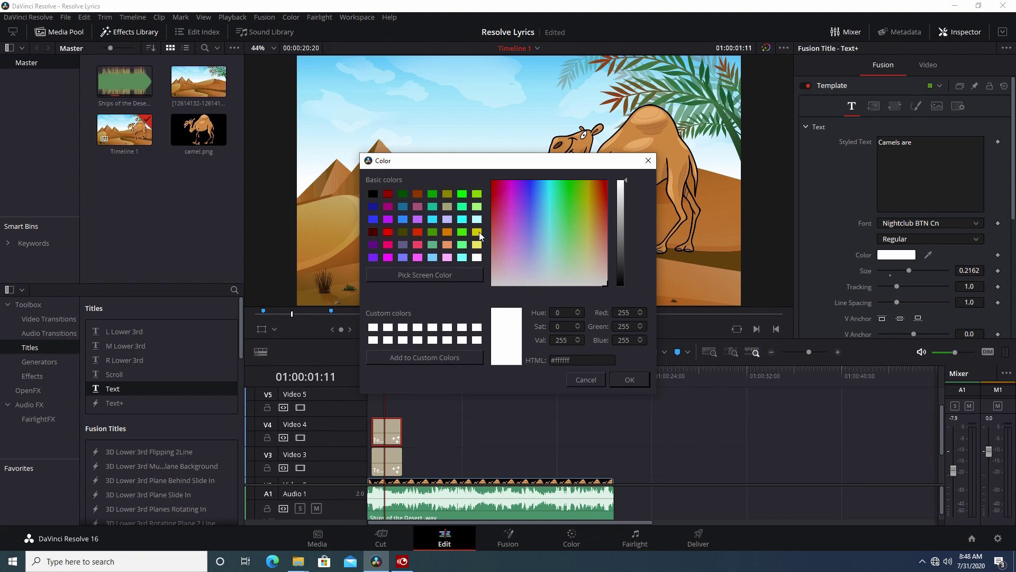
{"action": "left_click", "coordinate": [477, 232]}
{"action": "left_click", "coordinate": [631, 380]}
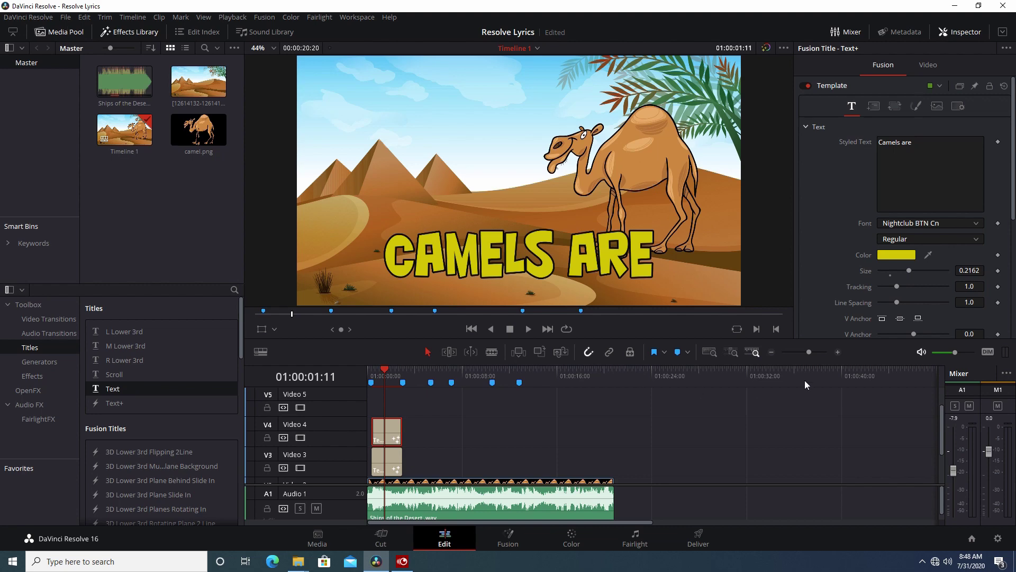
{"action": "scroll", "coordinate": [976, 270], "scroll_direction": "down", "scroll_amount": 3}
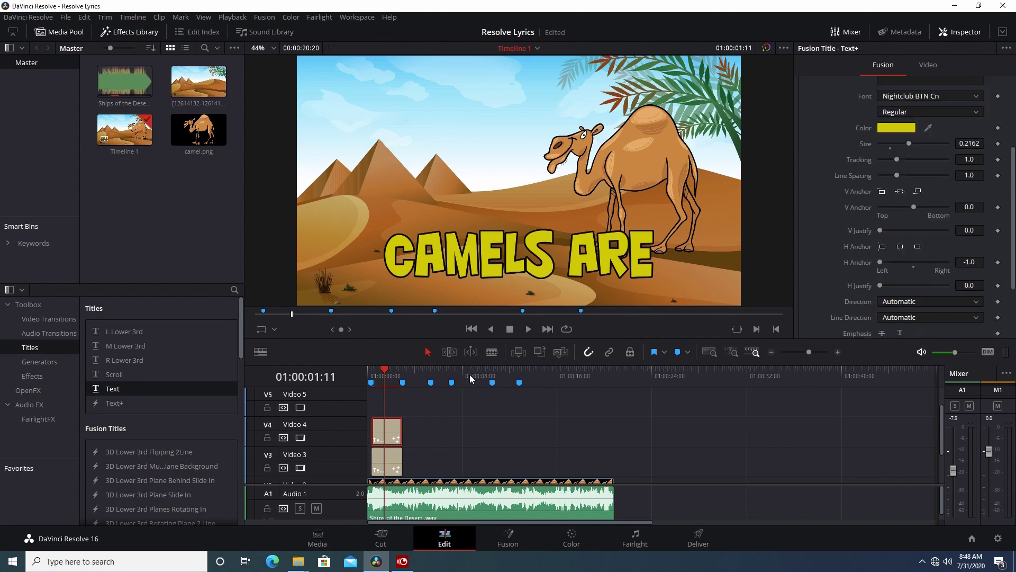
{"action": "left_click", "coordinate": [371, 374]}
Lower Write On End to 0.433 and locate the frame where ARE is sung
{"action": "key", "text": "space"}
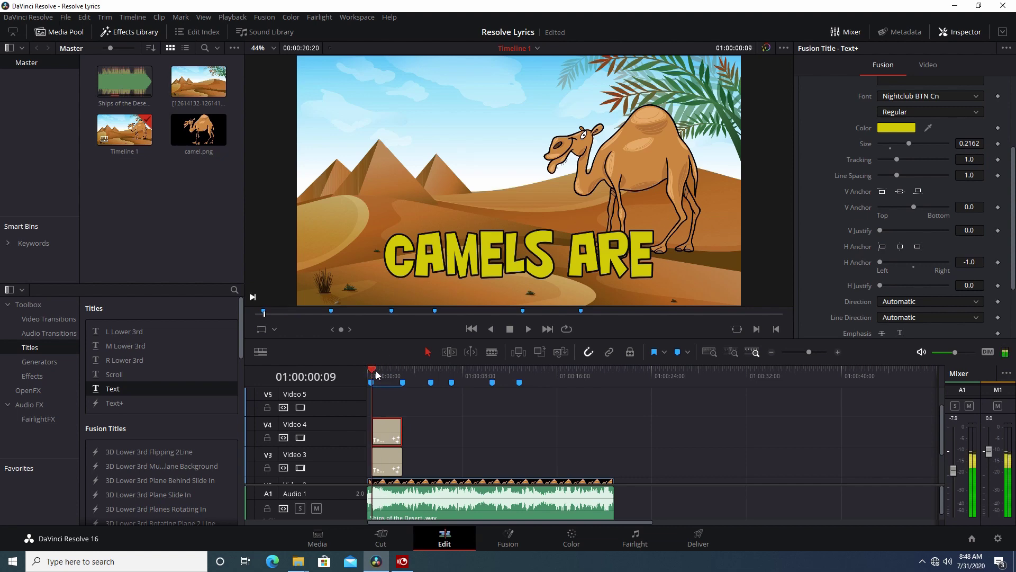
{"action": "scroll", "coordinate": [919, 249], "scroll_direction": "down", "scroll_amount": 2}
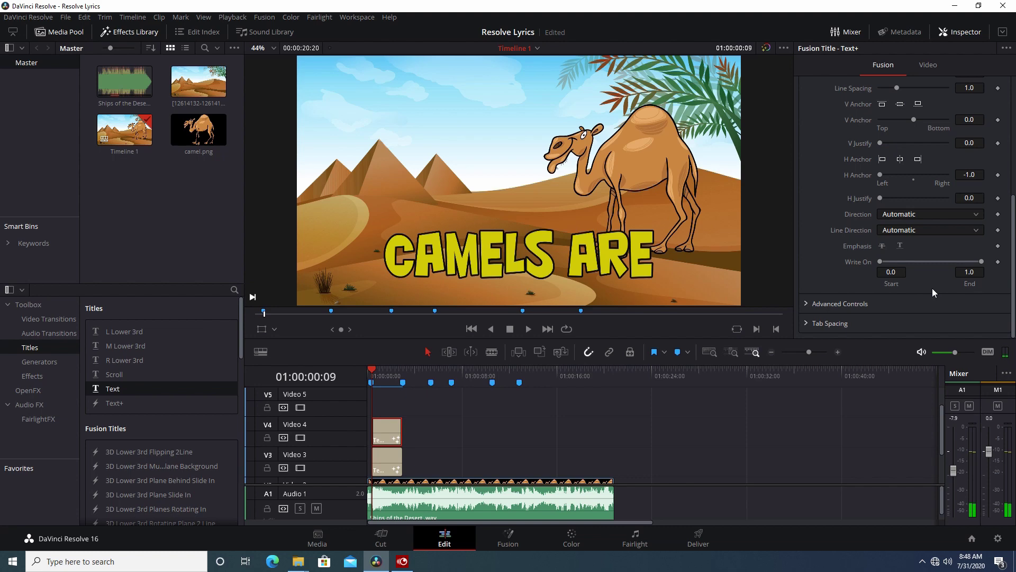
{"action": "left_click_drag", "start_coordinate": [980, 262], "coordinate": [925, 261]}
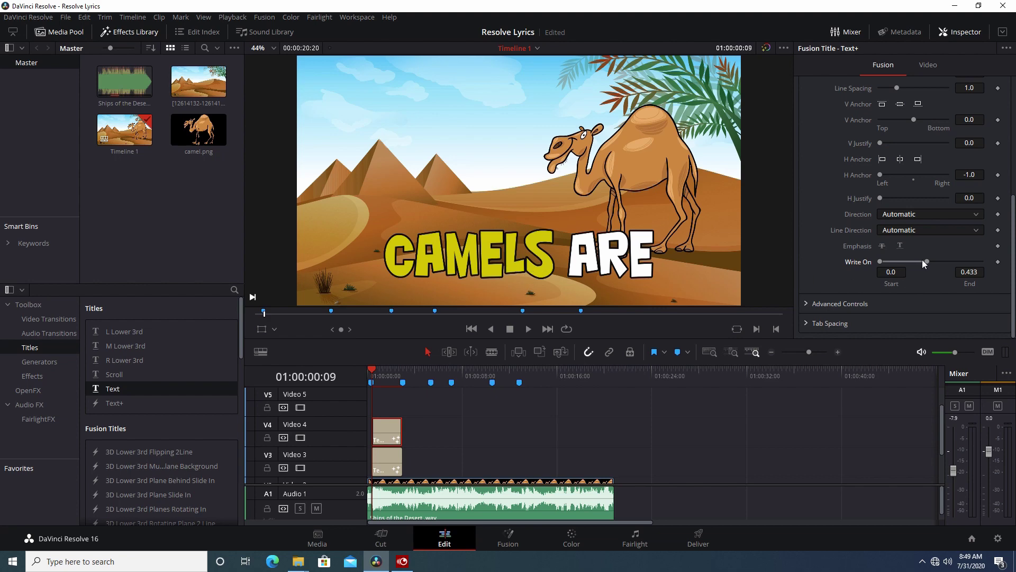
{"action": "left_click", "coordinate": [369, 370]}
{"action": "key", "text": "space"}
{"action": "left_click", "coordinate": [526, 329]}
{"action": "left_click", "coordinate": [511, 330]}
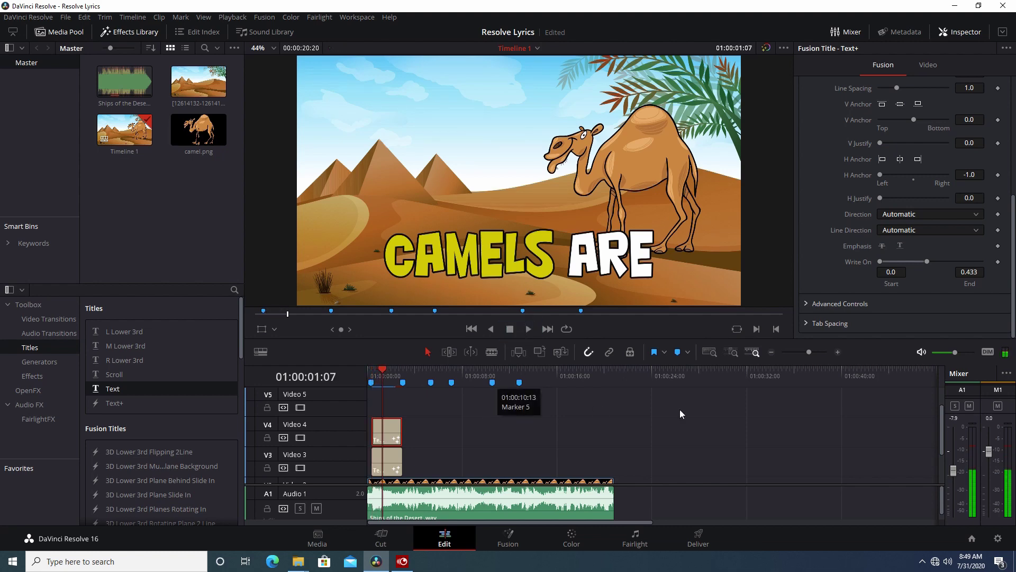
{"action": "key", "text": "Left"}
{"action": "key", "text": "Left"}
{"action": "key", "text": "Left"}
{"action": "key", "text": "Left"}
{"action": "key", "text": "Left"}
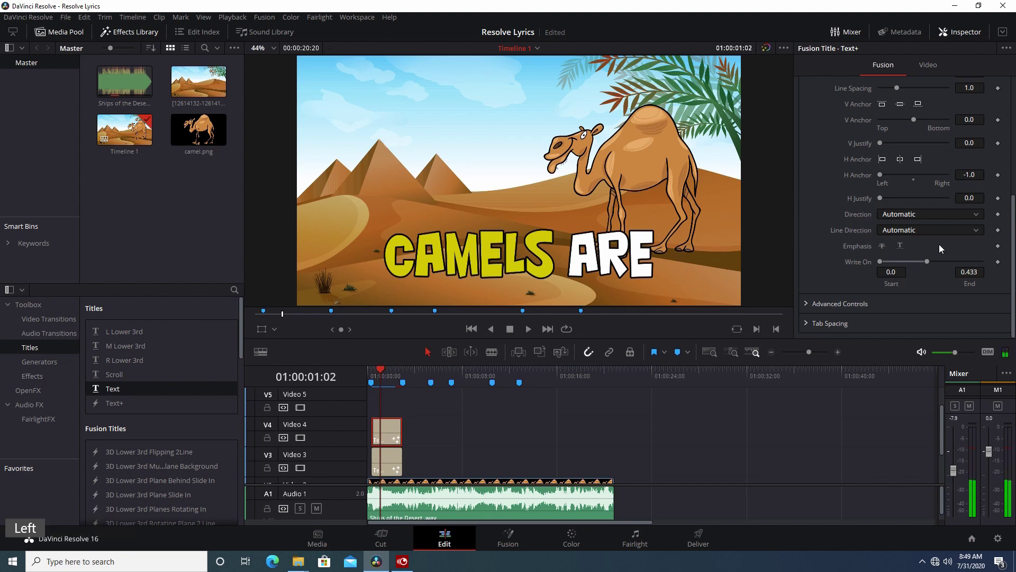
Keyframe Write On at 01:00:01:02, set End to 1.0 a frame later, and review playback
{"action": "left_click", "coordinate": [998, 261]}
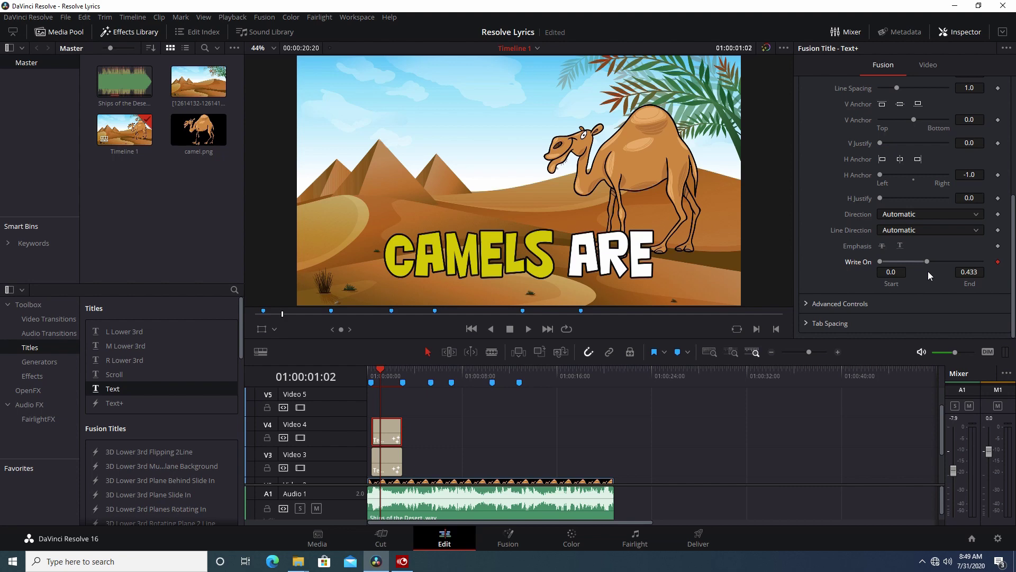
{"action": "key", "text": "Right"}
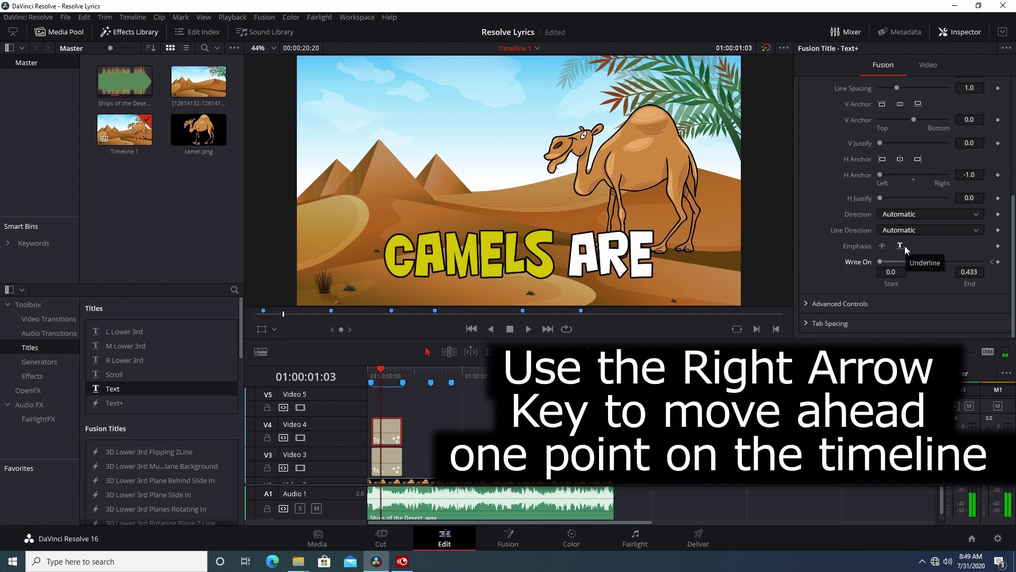
{"action": "left_click_drag", "start_coordinate": [927, 261], "coordinate": [982, 262]}
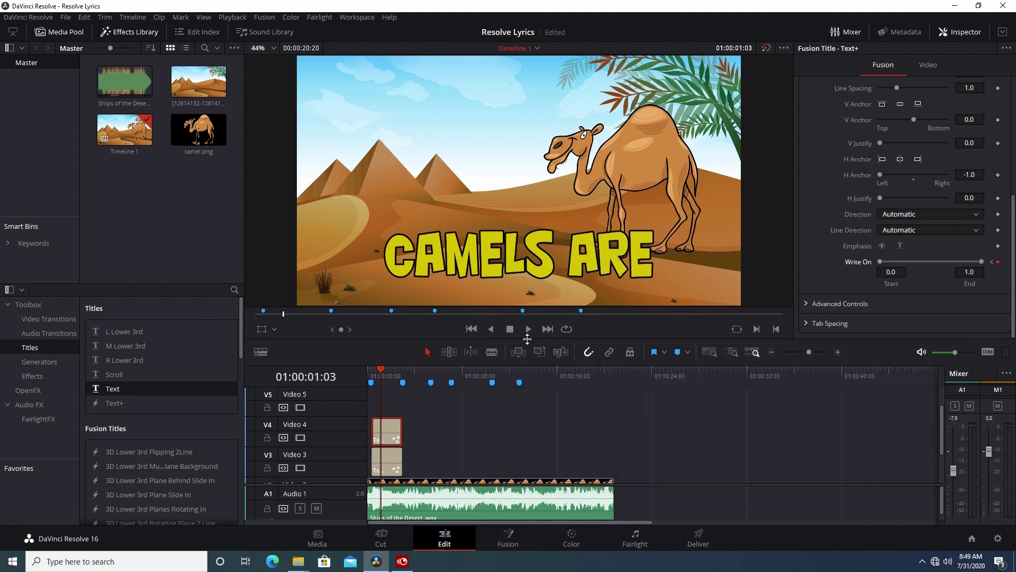
{"action": "left_click", "coordinate": [372, 369]}
{"action": "left_click", "coordinate": [529, 328]}
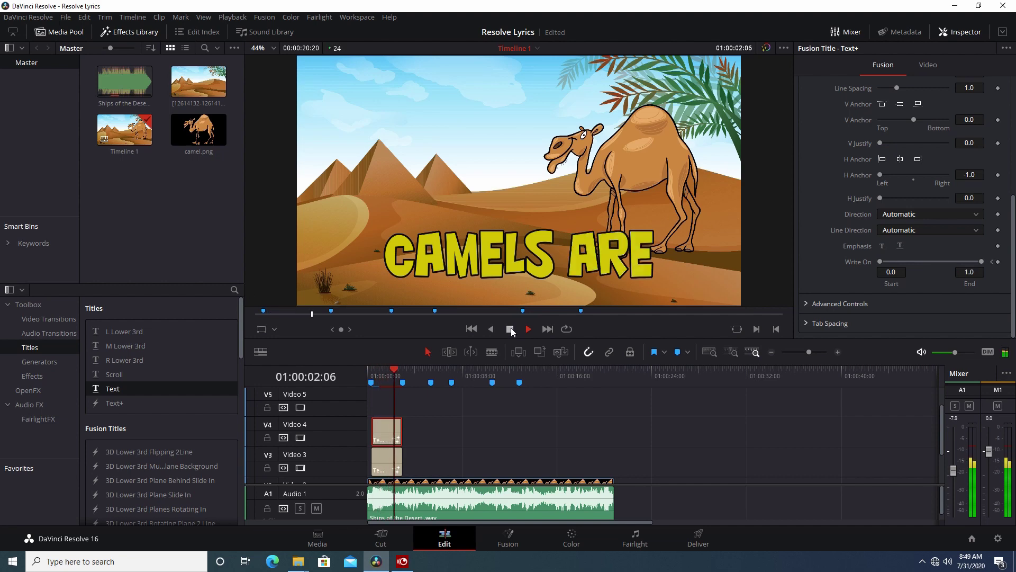
{"action": "left_click", "coordinate": [510, 330]}
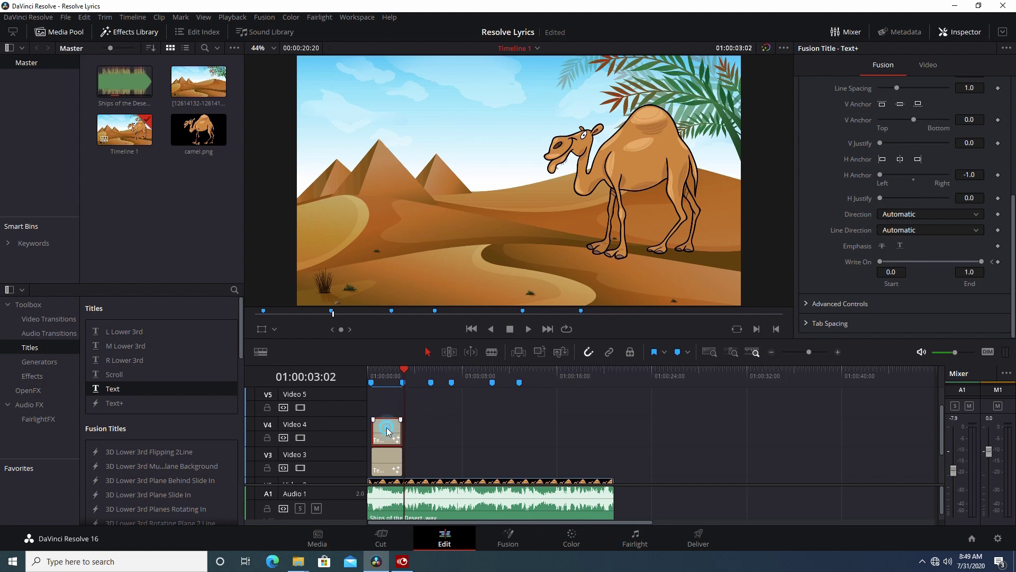
{"action": "left_click", "coordinate": [383, 370]}
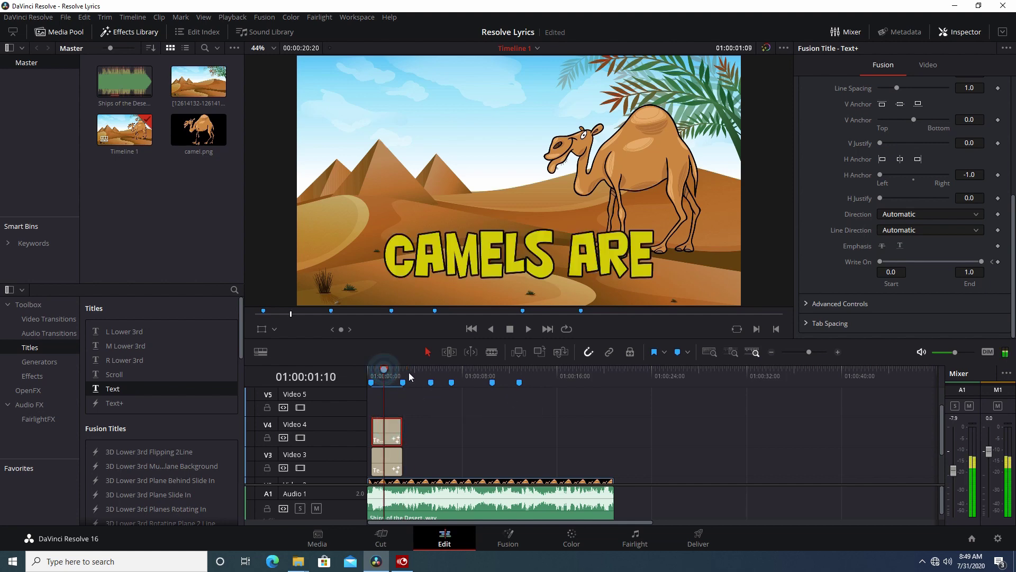
{"action": "left_click_drag", "start_coordinate": [383, 369], "coordinate": [373, 369]}
Change the title text colour to pure red #ff0000 and scrub to check the highlighting
{"action": "scroll", "coordinate": [855, 243], "scroll_direction": "up", "scroll_amount": 5}
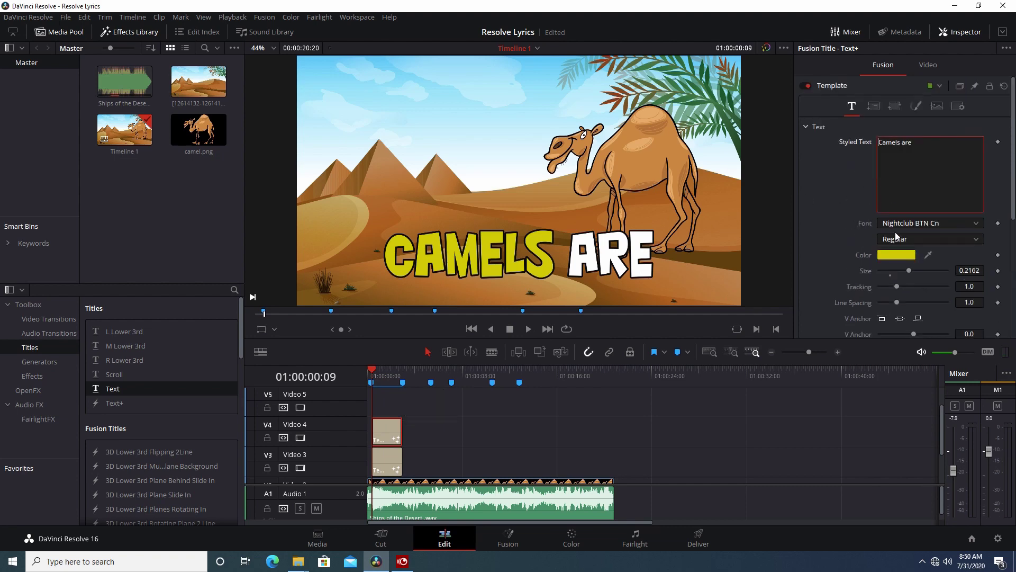
{"action": "left_click", "coordinate": [893, 254]}
{"action": "left_click", "coordinate": [387, 232]}
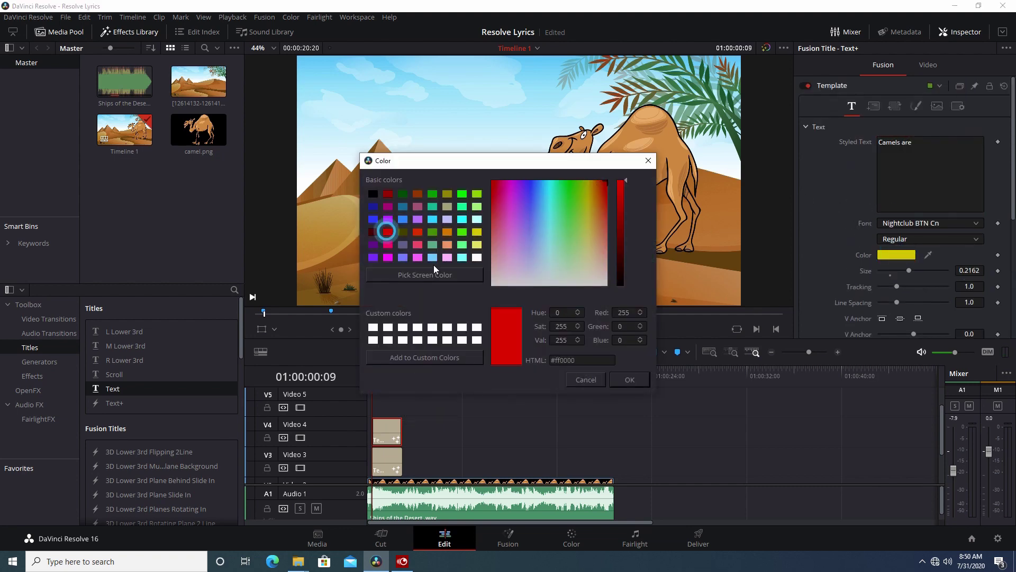
{"action": "left_click", "coordinate": [629, 380]}
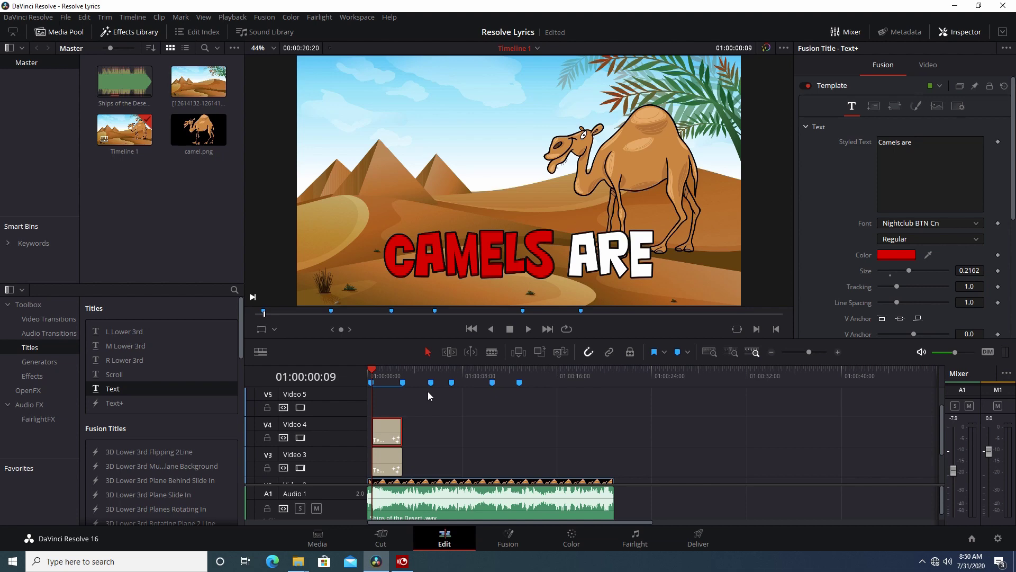
{"action": "left_click", "coordinate": [391, 370]}
{"action": "mouse_move", "coordinate": [392, 373]}
{"action": "left_mouse_down"}
{"action": "mouse_move", "coordinate": [403, 374]}
{"action": "mouse_move", "coordinate": [388, 376]}
{"action": "left_mouse_up"}
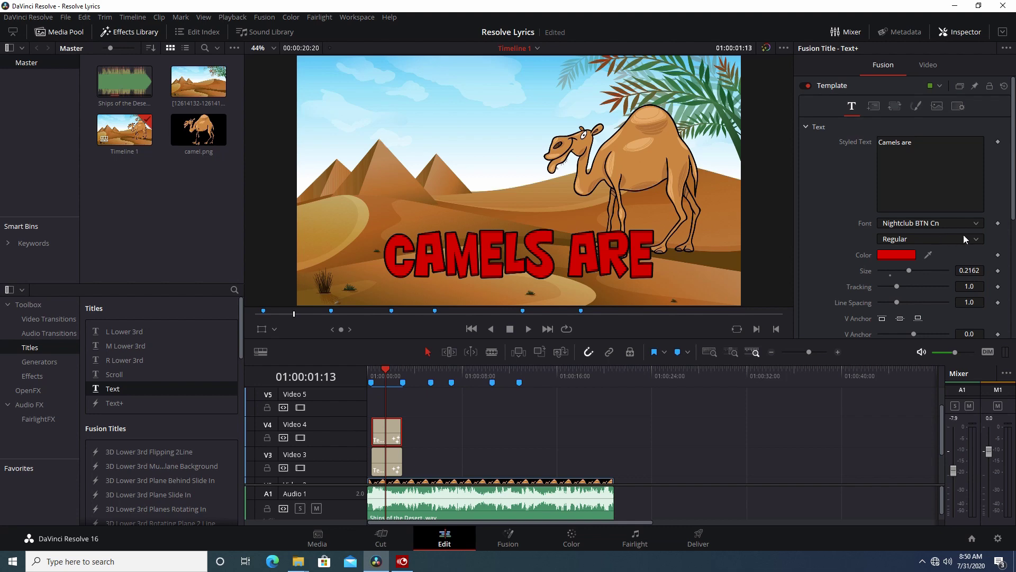
Set the font of both the red V4 and white V3 'Camels are' titles to MV Boli
{"action": "left_click", "coordinate": [975, 222]}
{"action": "scroll", "coordinate": [932, 347], "scroll_direction": "up", "scroll_amount": 5}
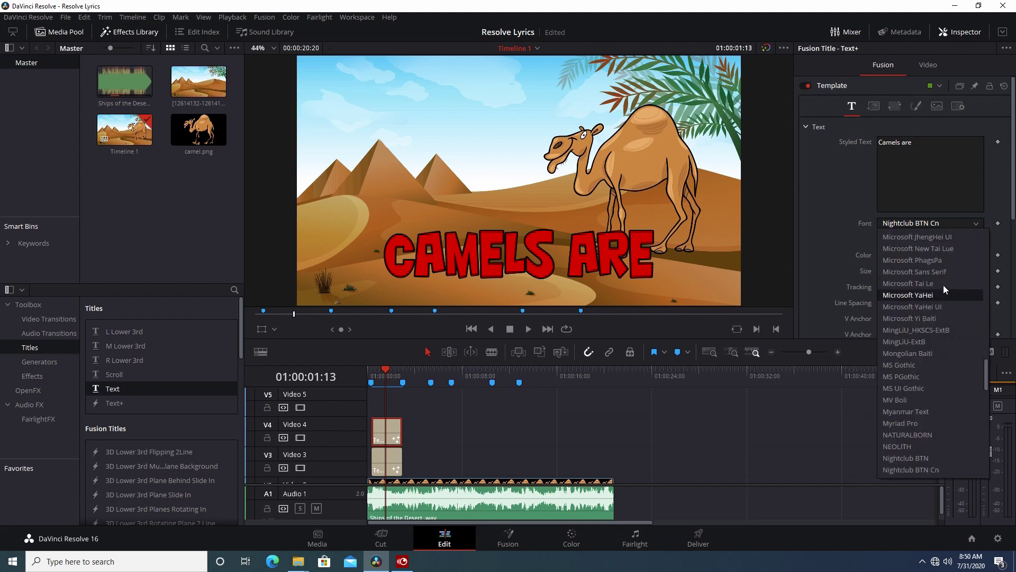
{"action": "left_click", "coordinate": [919, 400]}
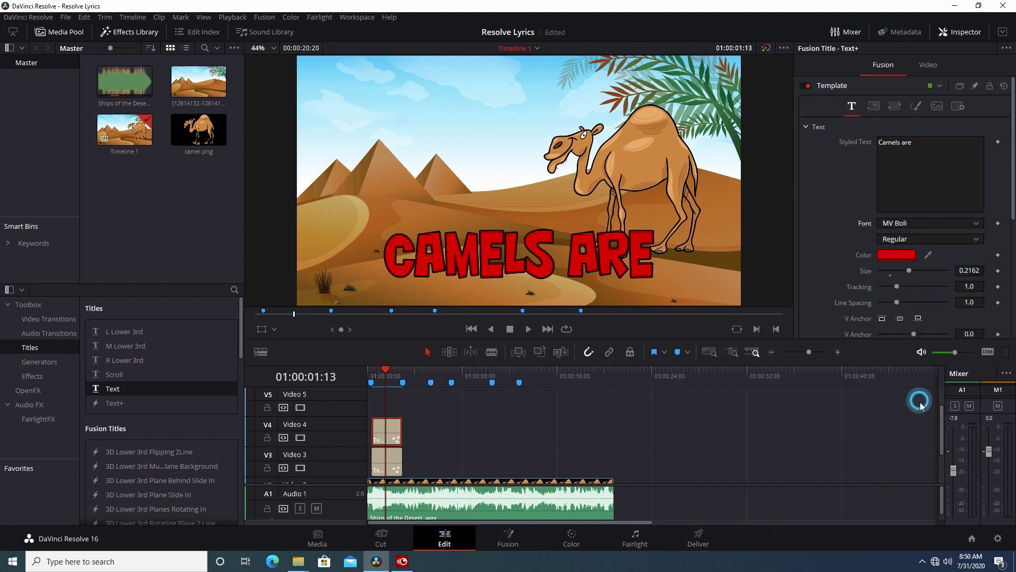
{"action": "left_click", "coordinate": [386, 464]}
{"action": "left_click", "coordinate": [960, 222]}
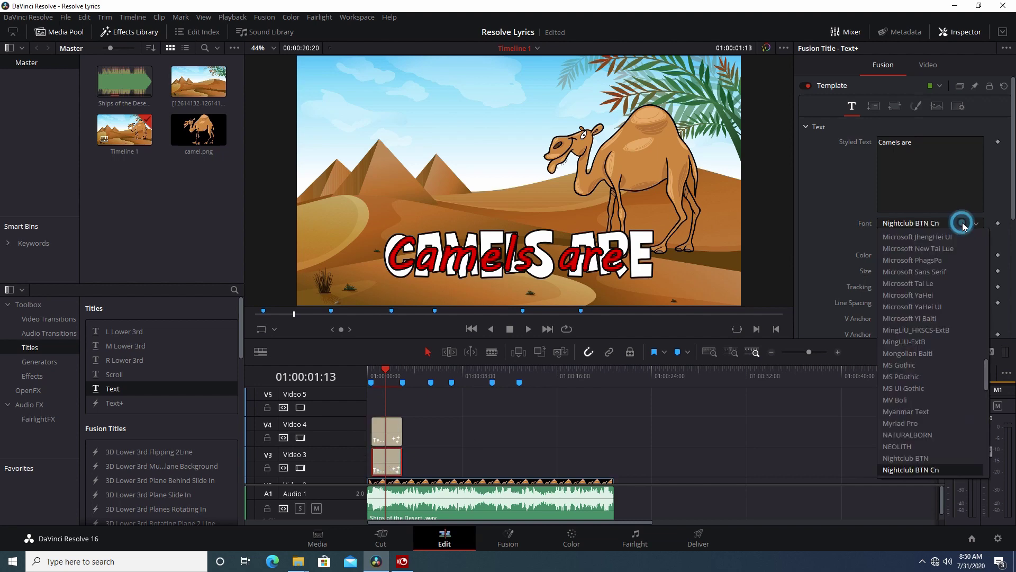
{"action": "left_click", "coordinate": [910, 398]}
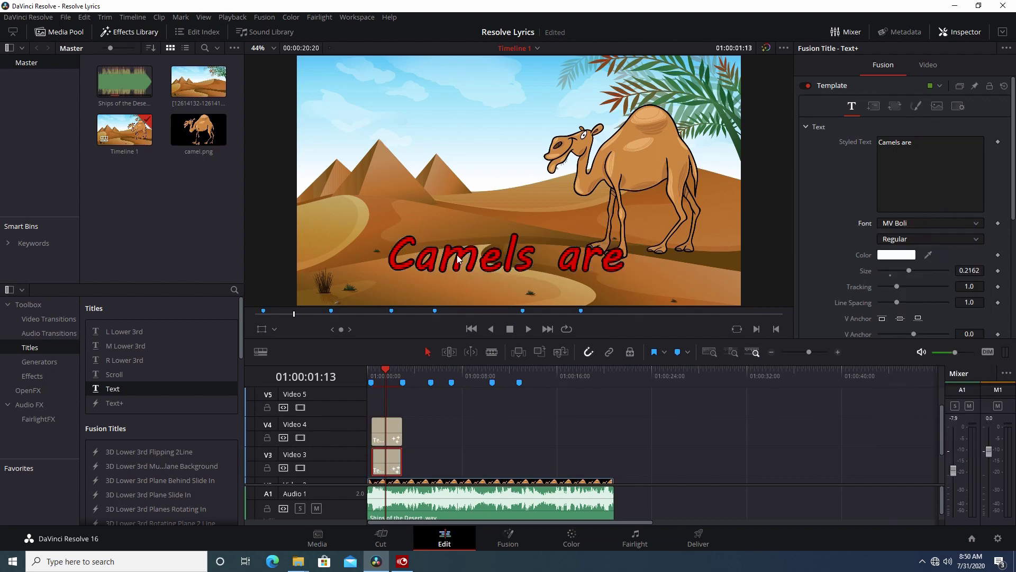
{"action": "left_click", "coordinate": [382, 377]}
{"action": "left_click_drag", "start_coordinate": [382, 377], "coordinate": [386, 377]}
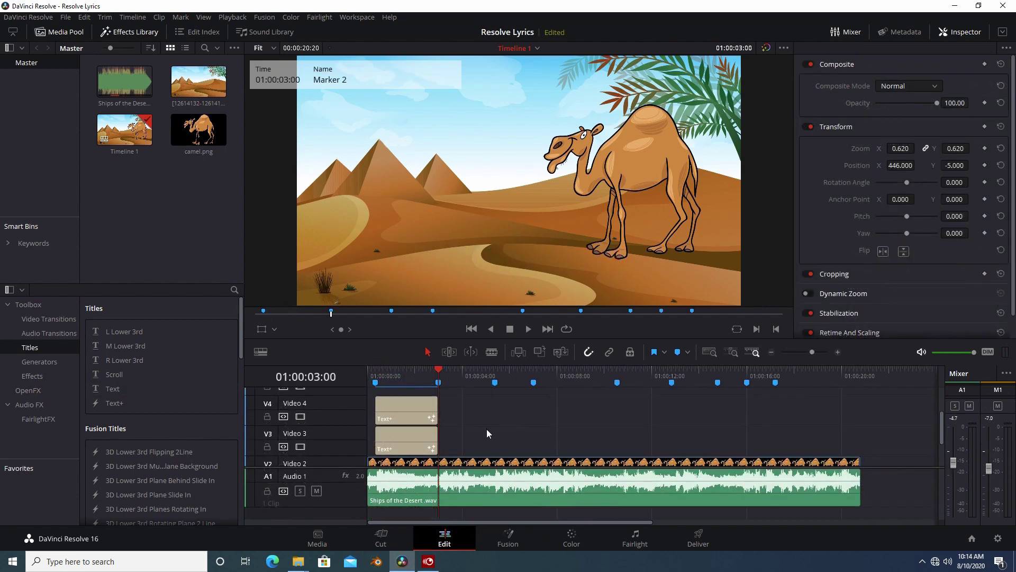
Select both 'Camels are' title clips and Alt-drag copies right after the originals
{"action": "mouse_move", "coordinate": [396, 377]}
{"action": "left_mouse_down"}
{"action": "mouse_move", "coordinate": [389, 382]}
{"action": "mouse_move", "coordinate": [415, 377]}
{"action": "left_mouse_up"}
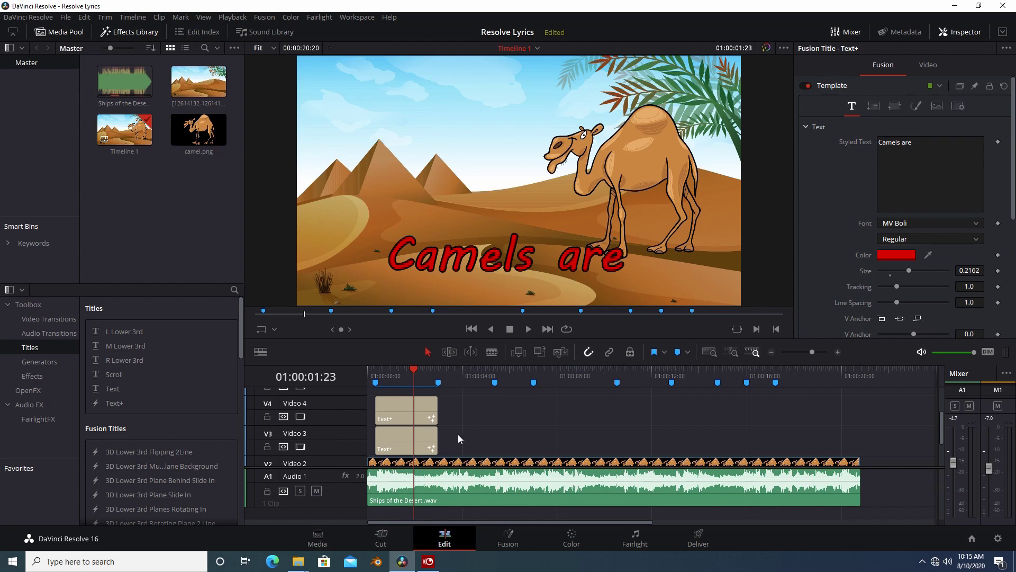
{"action": "left_click_drag", "start_coordinate": [460, 441], "coordinate": [411, 405]}
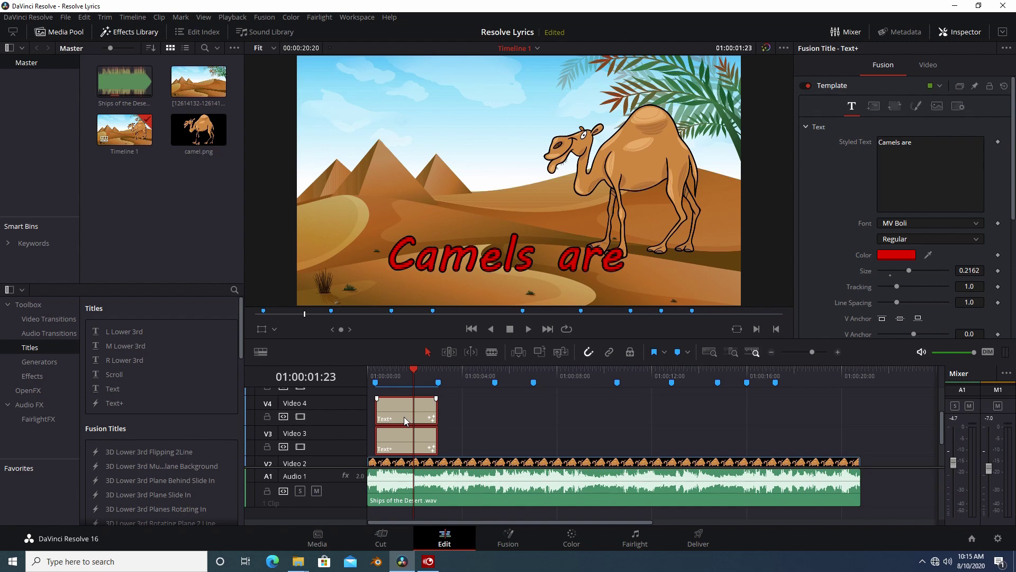
{"action": "key", "text": "ctrl"}
{"action": "key", "text": "alt"}
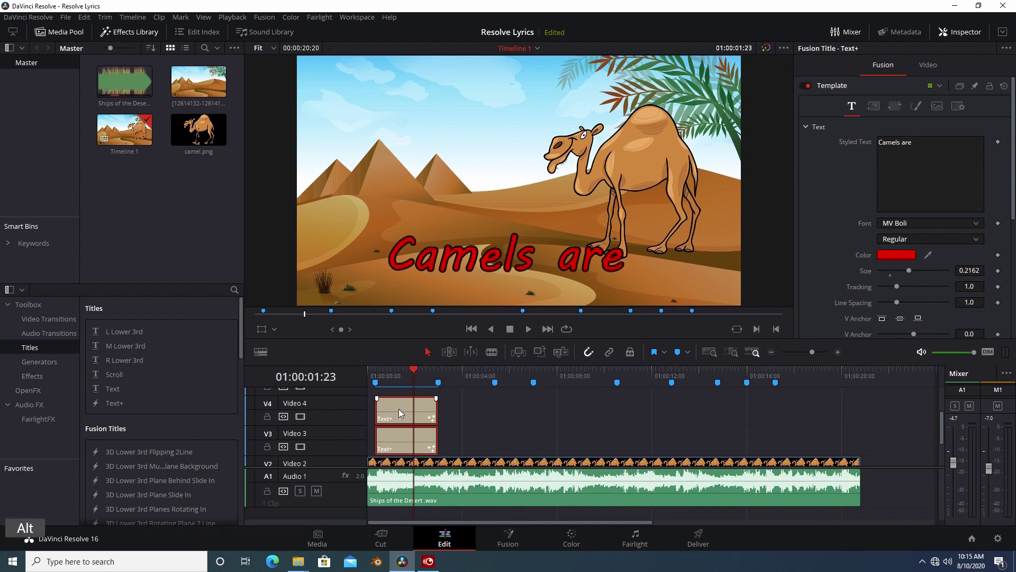
{"action": "left_click_drag", "start_coordinate": [399, 411], "coordinate": [462, 405]}
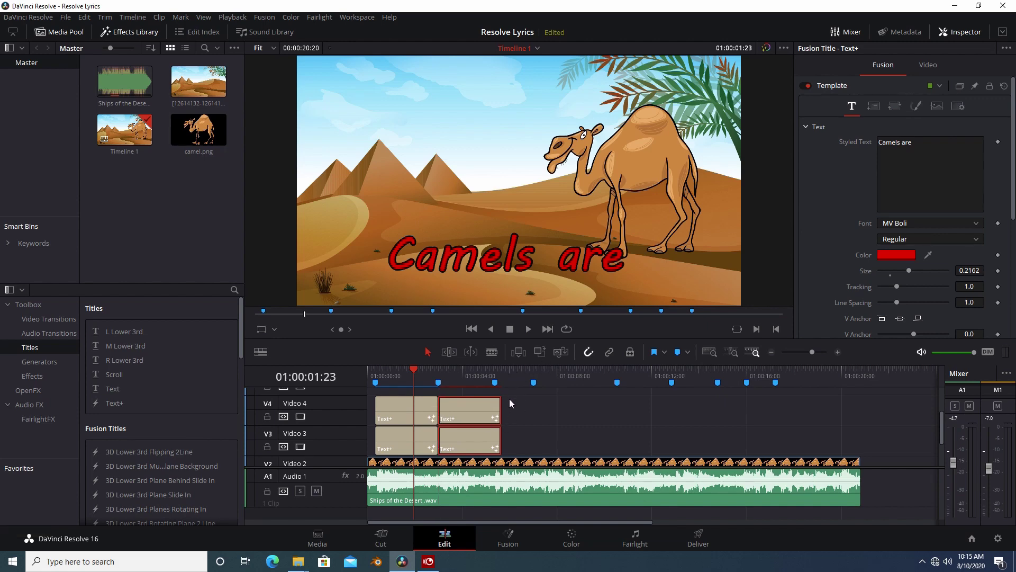
Trim the copied title clips to end at marker 3 and review the copied lyric
{"action": "left_click", "coordinate": [495, 382]}
{"action": "left_click_drag", "start_coordinate": [499, 410], "coordinate": [495, 410]}
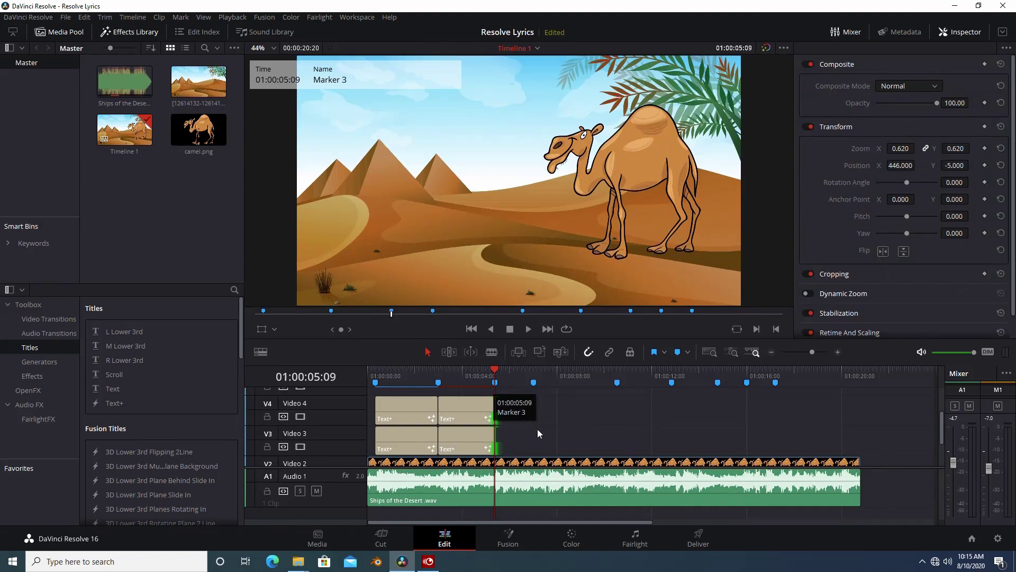
{"action": "left_click_drag", "start_coordinate": [470, 378], "coordinate": [456, 386]}
{"action": "left_click", "coordinate": [459, 410]}
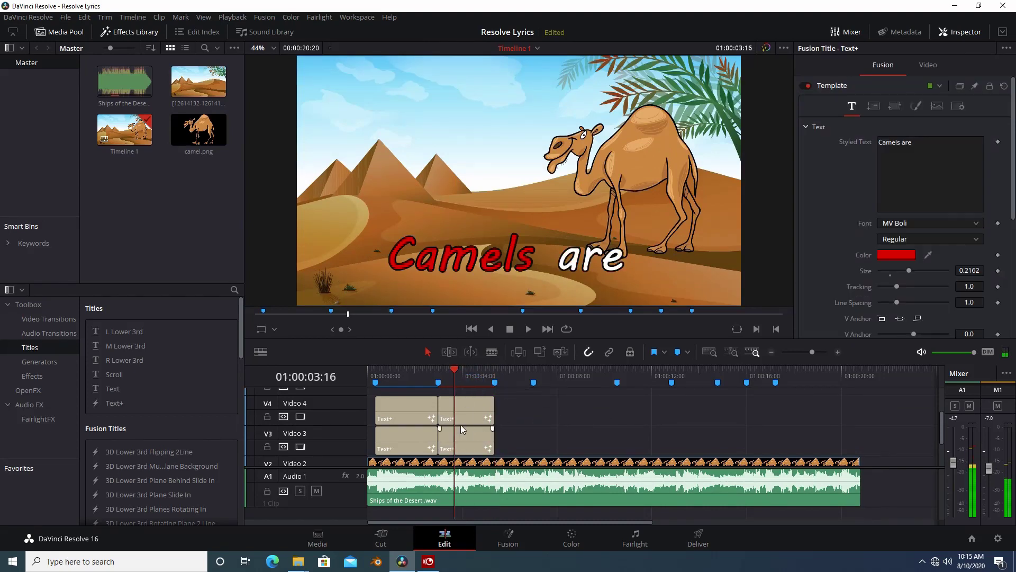
Replace the red title's text with 'the ships of the desert' and copy the line
{"action": "left_click", "coordinate": [930, 146]}
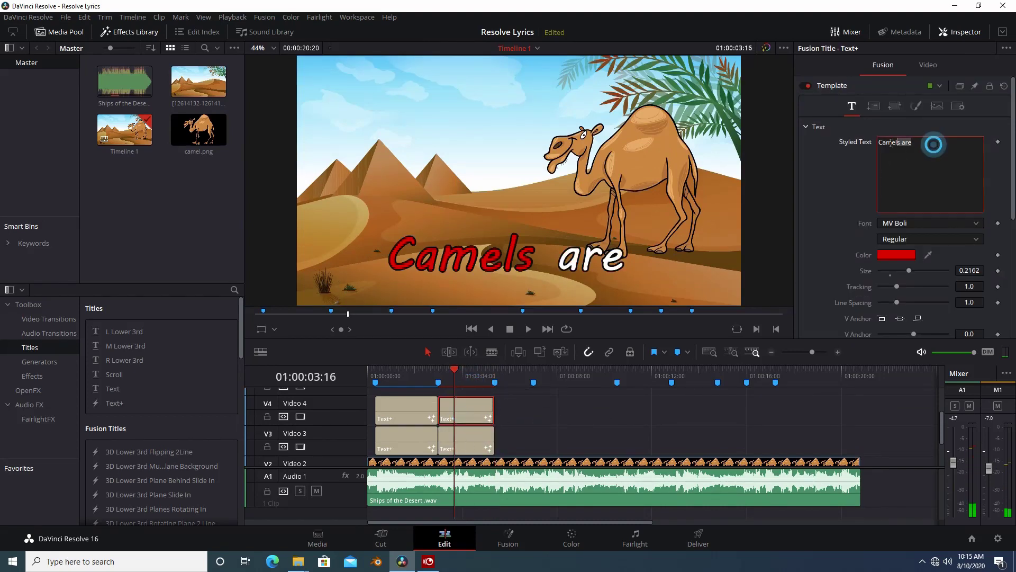
{"action": "left_click_drag", "start_coordinate": [935, 180], "coordinate": [832, 139]}
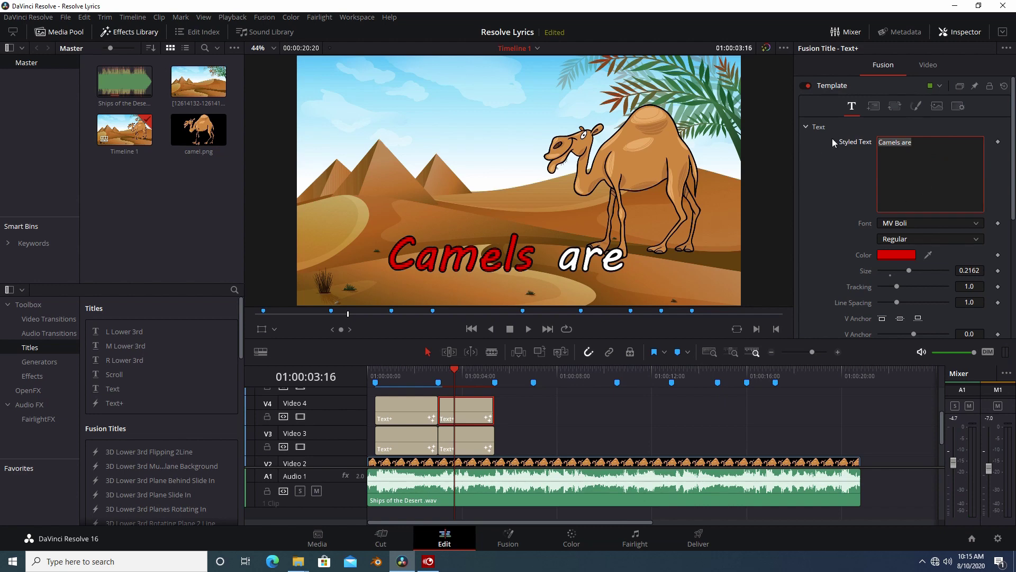
{"action": "type", "text": "the shi"}
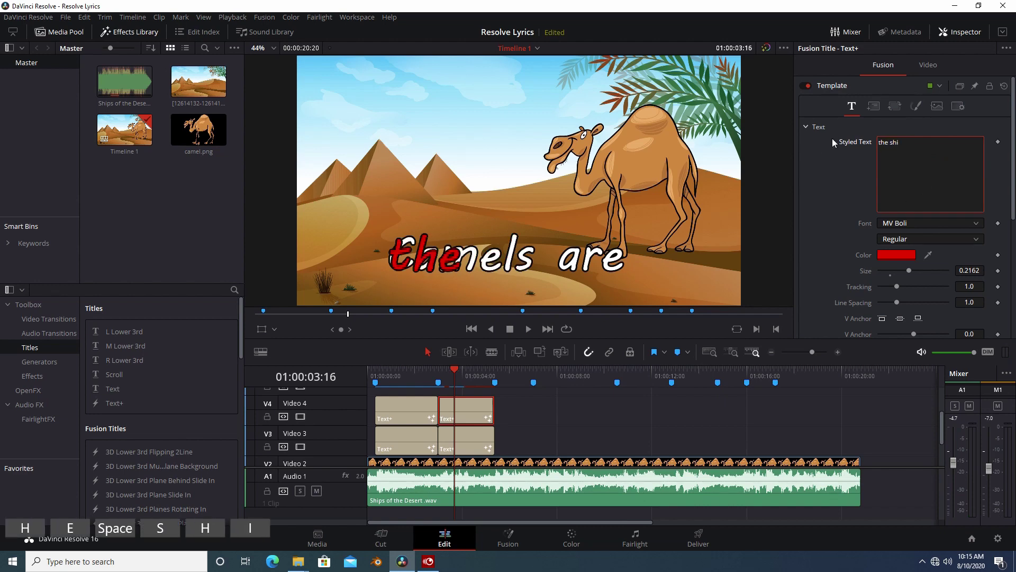
{"action": "type", "text": "ps of the desert"}
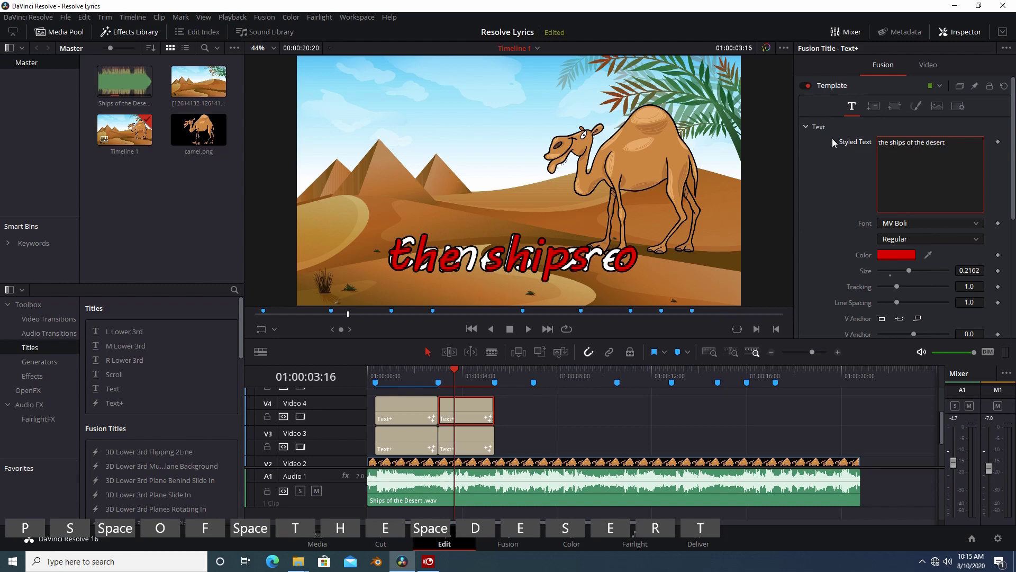
{"action": "key", "text": "ctrl+a"}
{"action": "key", "text": "ctrl+c"}
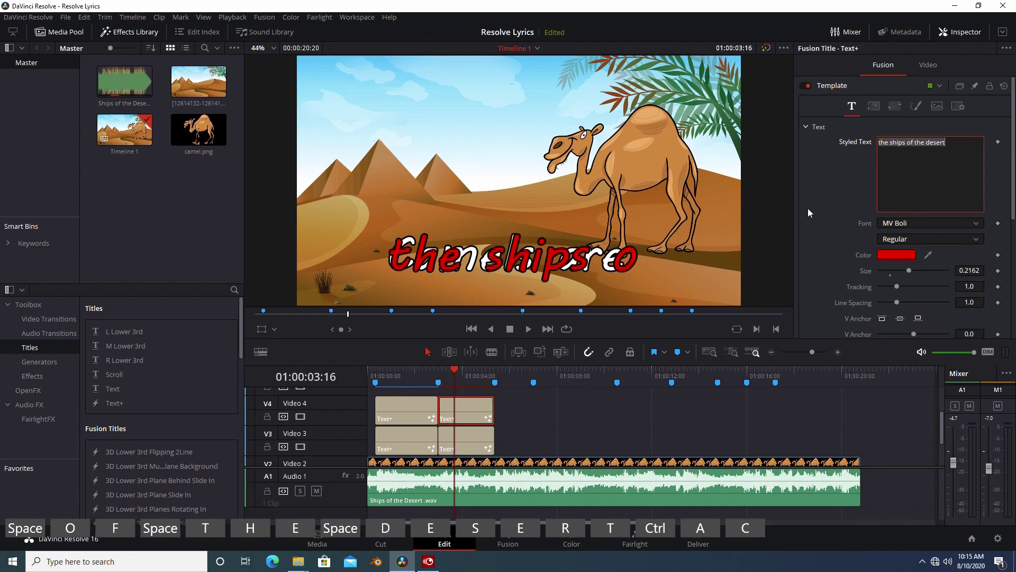
Paste 'the ships of the desert' over the white V3 title's text
{"action": "left_click", "coordinate": [479, 437]}
{"action": "left_click", "coordinate": [928, 142]}
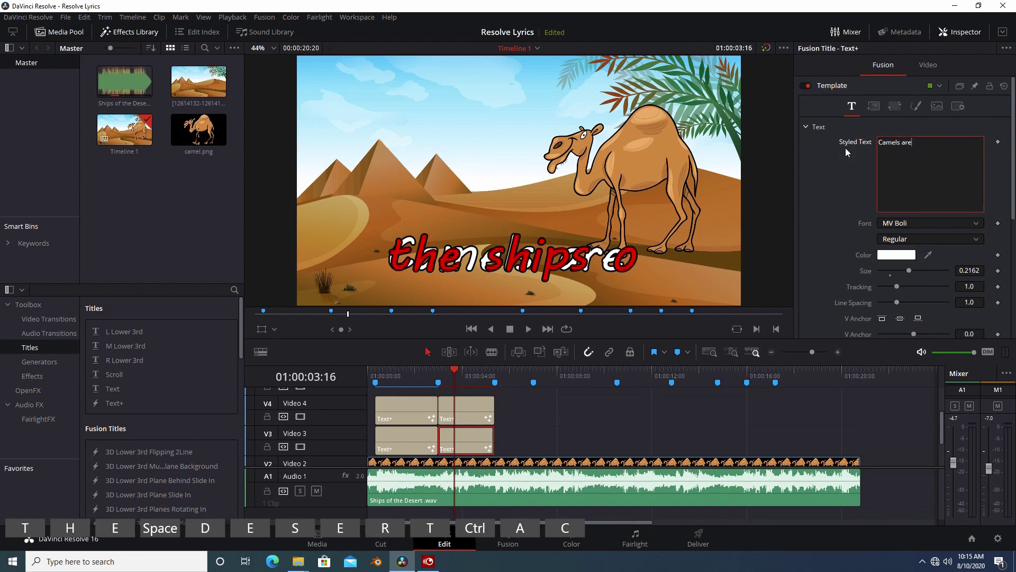
{"action": "triple_click", "coordinate": [930, 143]}
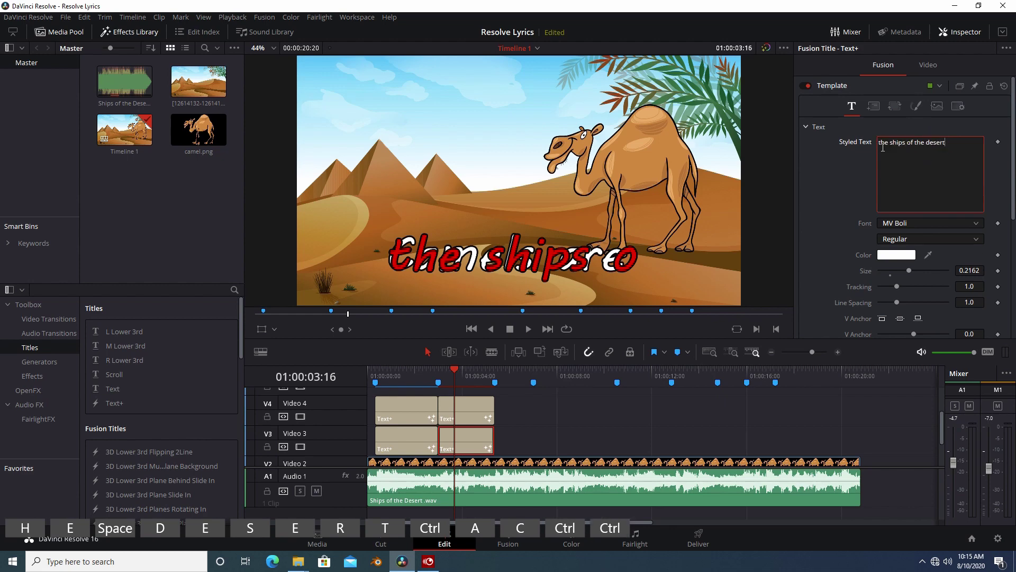
{"action": "key", "text": "ctrl+v"}
{"action": "left_click_drag", "start_coordinate": [473, 373], "coordinate": [484, 375]}
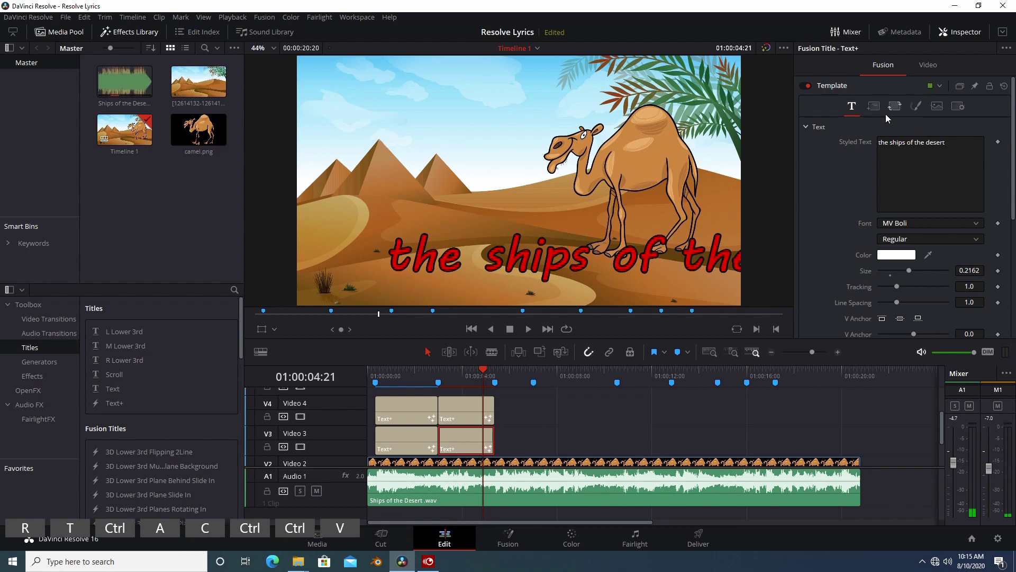
{"action": "left_click", "coordinate": [873, 106]}
{"action": "left_click", "coordinate": [905, 157]}
Move the white title's Center X to 0.025, then compare it against the red title
{"action": "left_click_drag", "start_coordinate": [905, 157], "coordinate": [862, 157]}
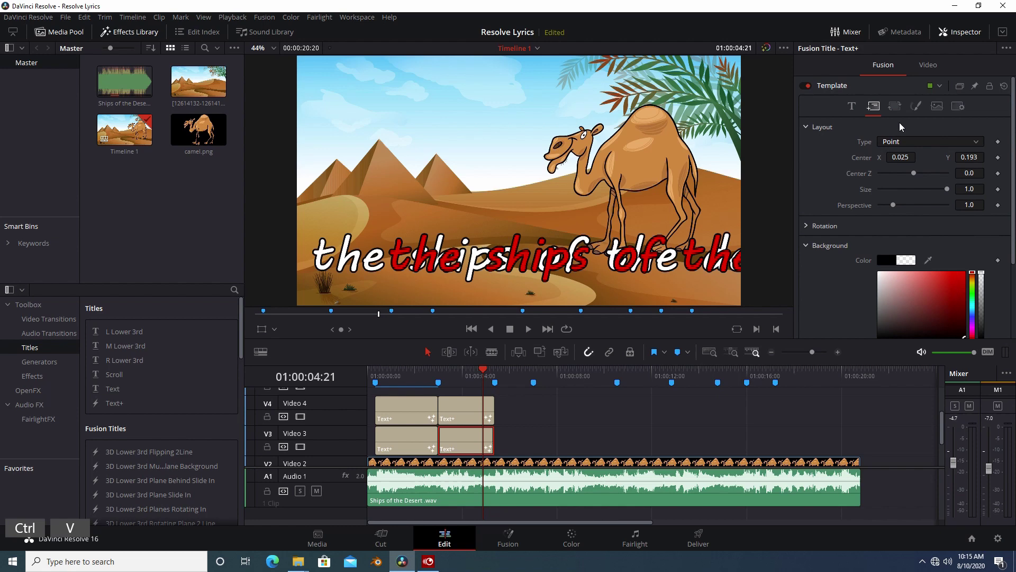
{"action": "left_click", "coordinate": [894, 106]}
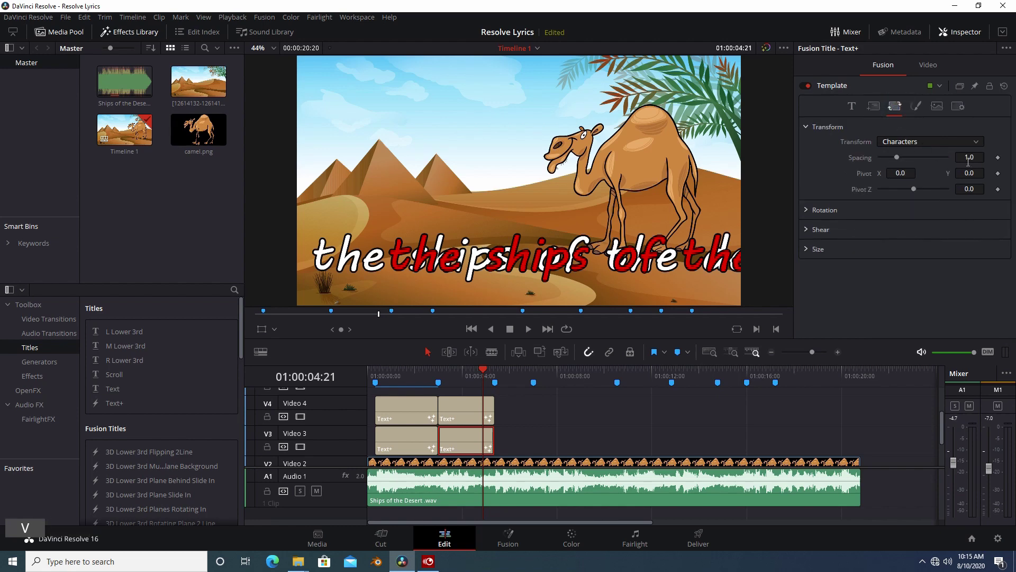
{"action": "left_click", "coordinate": [874, 105]}
{"action": "left_click", "coordinate": [466, 410]}
{"action": "left_click_drag", "start_coordinate": [484, 372], "coordinate": [456, 377]}
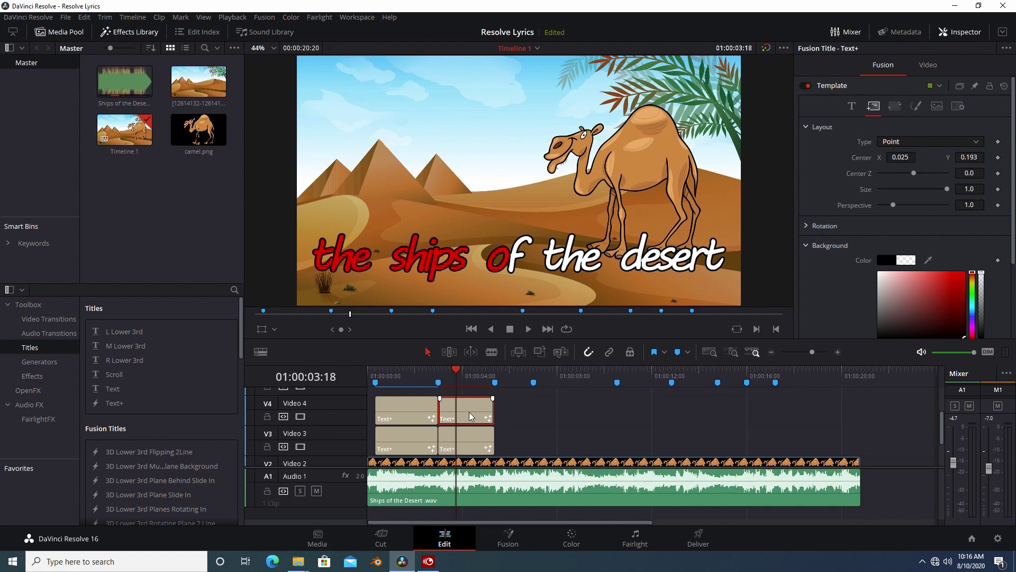
{"action": "left_click", "coordinate": [851, 107]}
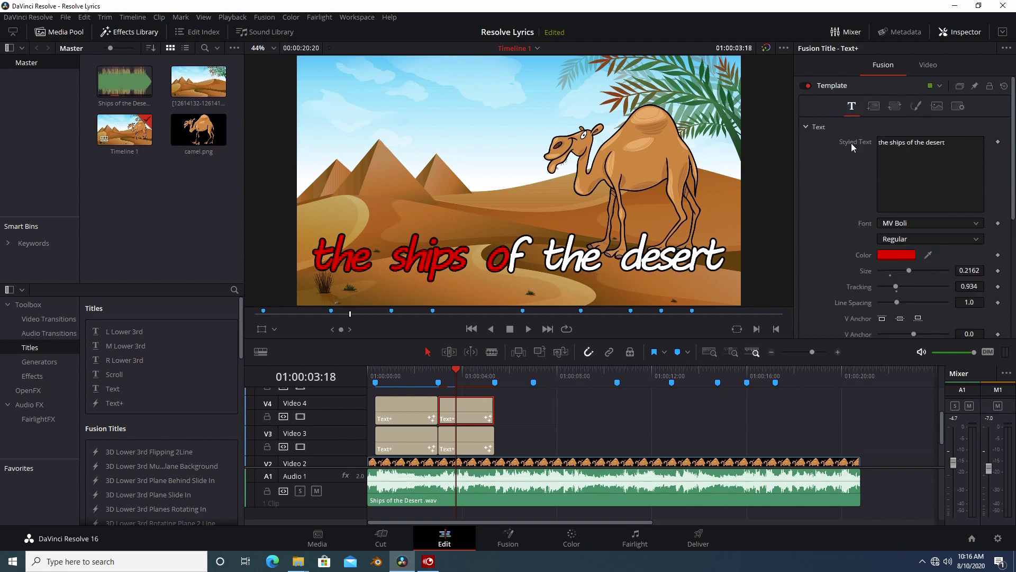
Remove all Write On keyframes from the red title via Remove All from Write On Group
{"action": "scroll", "coordinate": [840, 211], "scroll_direction": "down", "scroll_amount": 5}
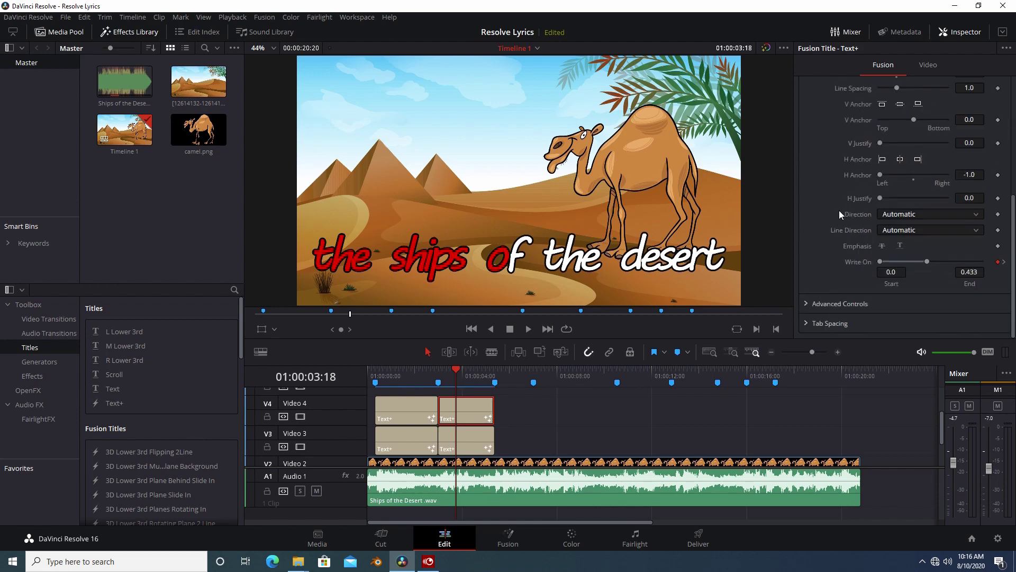
{"action": "right_click", "coordinate": [857, 261]}
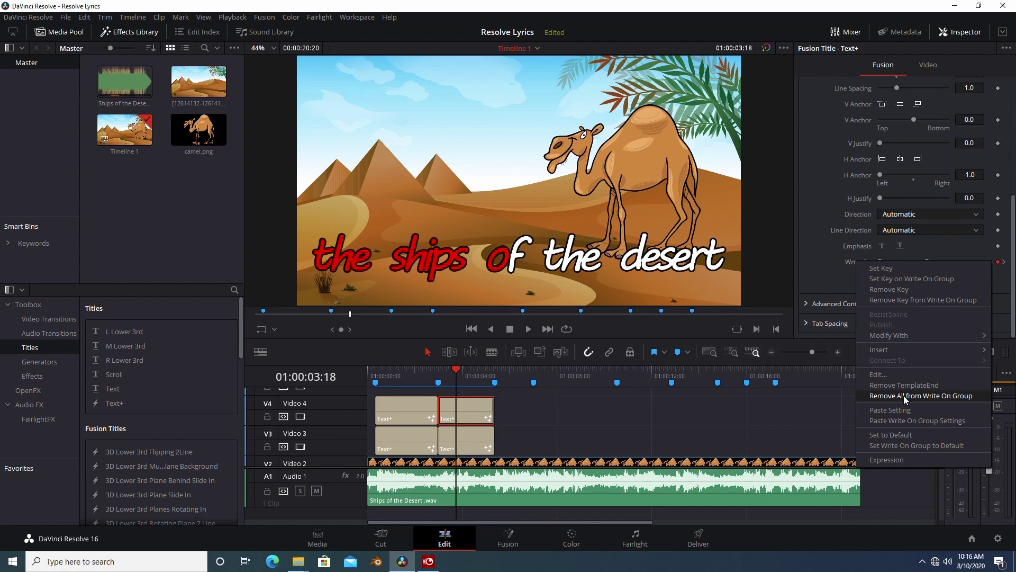
{"action": "left_click", "coordinate": [446, 370]}
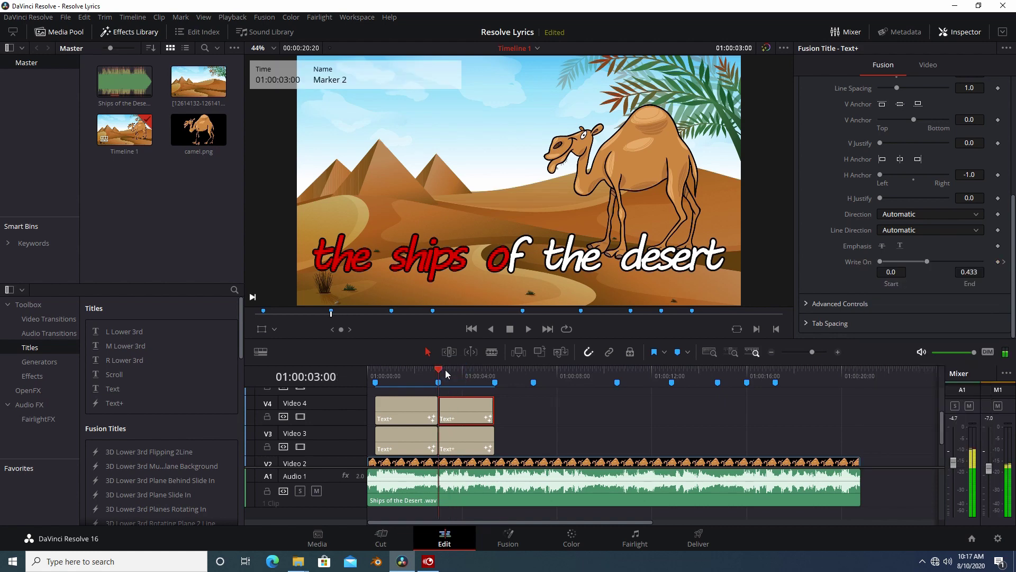
{"action": "right_click", "coordinate": [866, 268]}
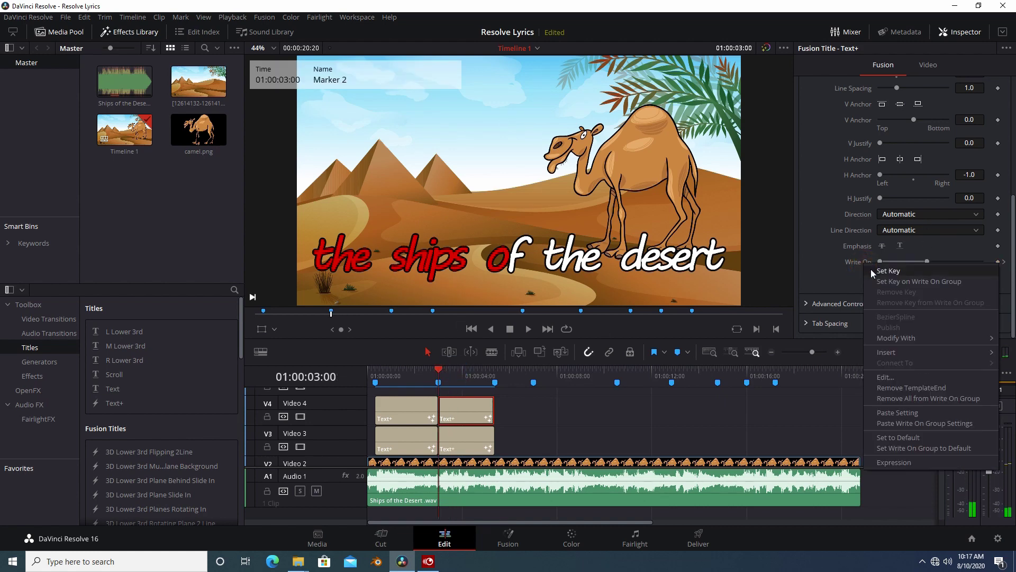
{"action": "left_click", "coordinate": [913, 398]}
{"action": "mouse_move", "coordinate": [441, 367]}
{"action": "left_mouse_down"}
{"action": "mouse_move", "coordinate": [471, 368]}
{"action": "mouse_move", "coordinate": [438, 369]}
{"action": "left_mouse_up"}
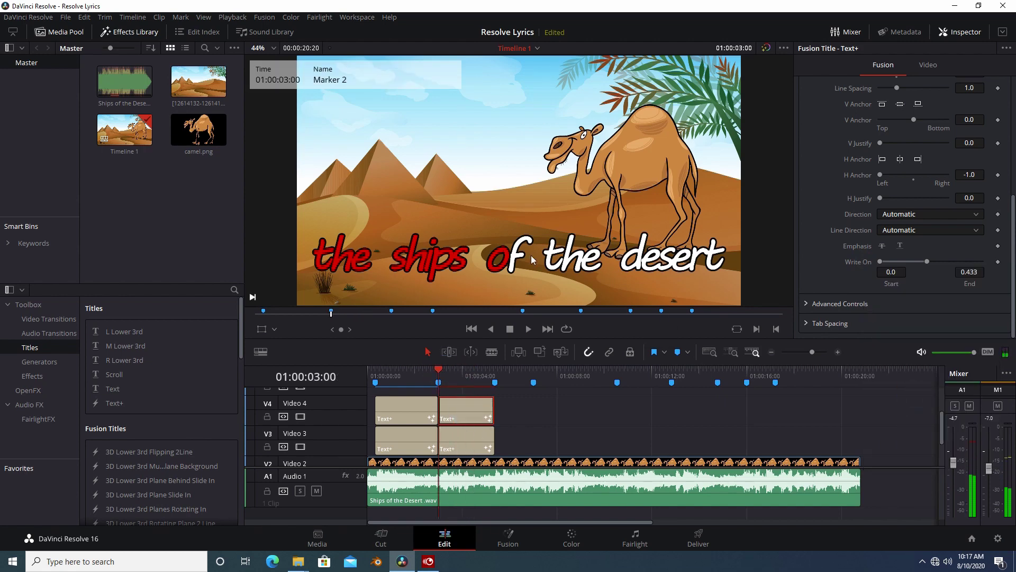
Set the red title's Write On End to 0.0 and check the line plays all white
{"action": "left_click", "coordinate": [924, 259]}
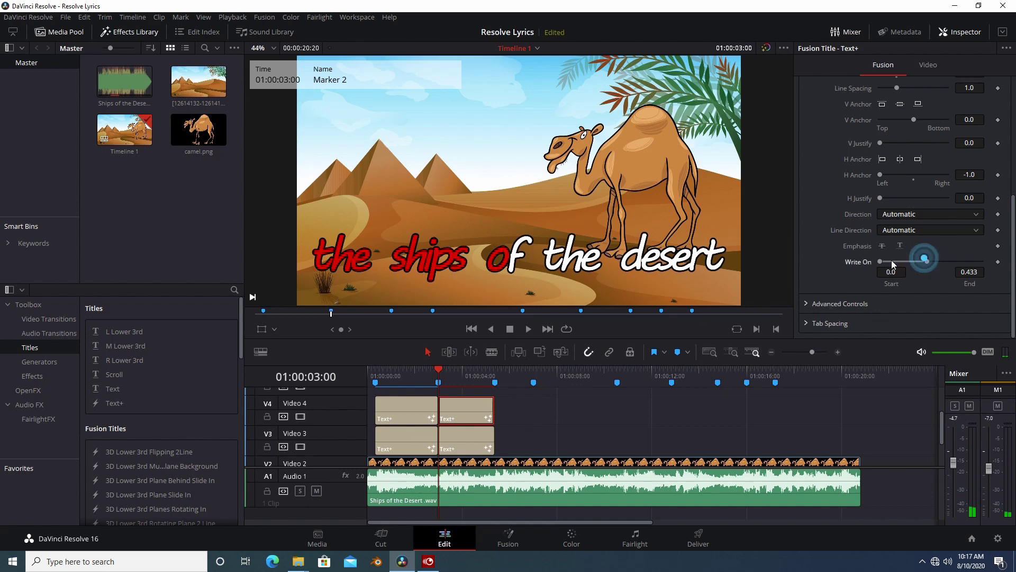
{"action": "left_click_drag", "start_coordinate": [924, 262], "coordinate": [882, 262]}
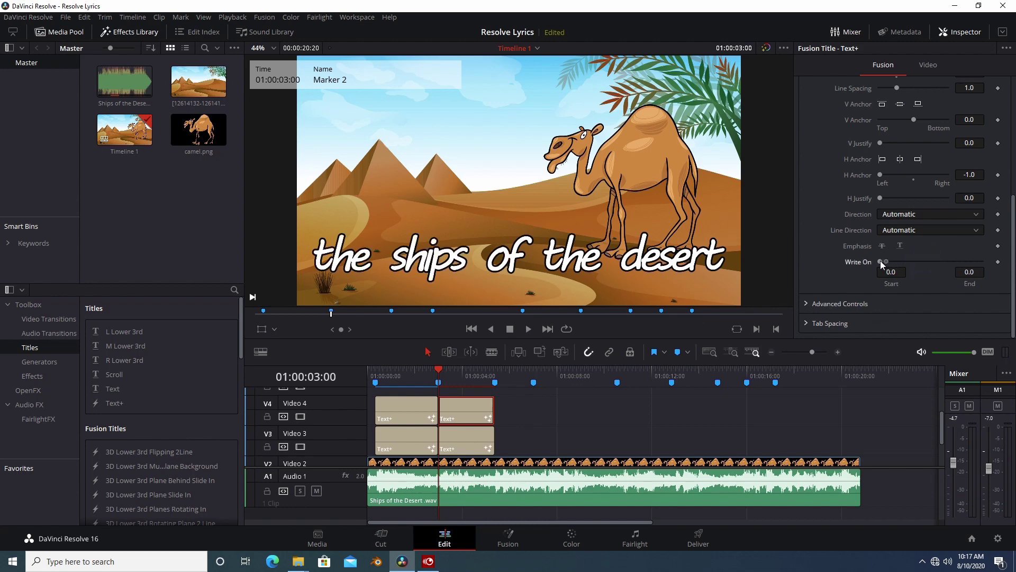
{"action": "left_click", "coordinate": [441, 370]}
{"action": "left_click", "coordinate": [511, 328]}
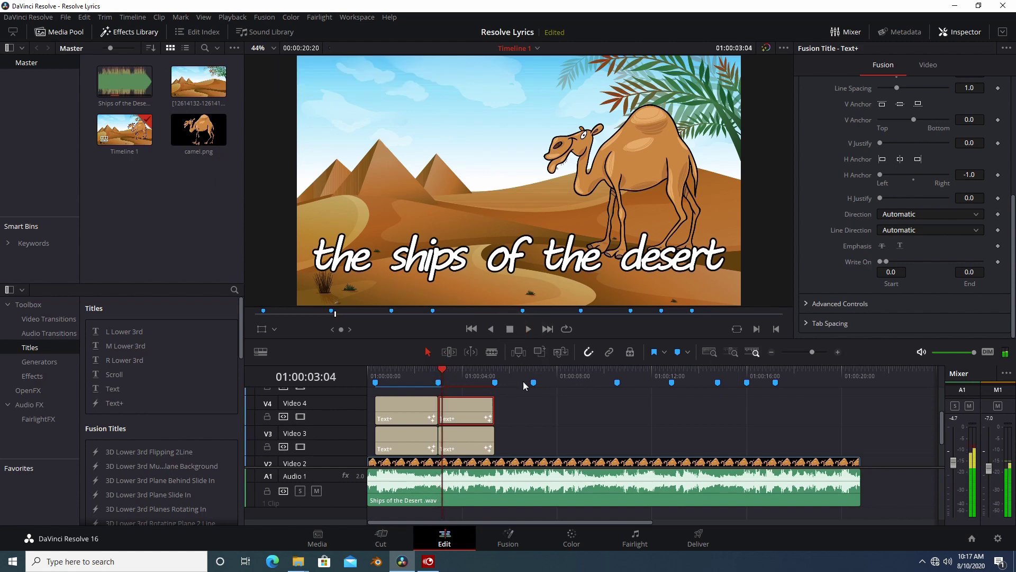
{"action": "key", "text": "Left"}
{"action": "key", "text": "Left"}
{"action": "key", "text": "Left"}
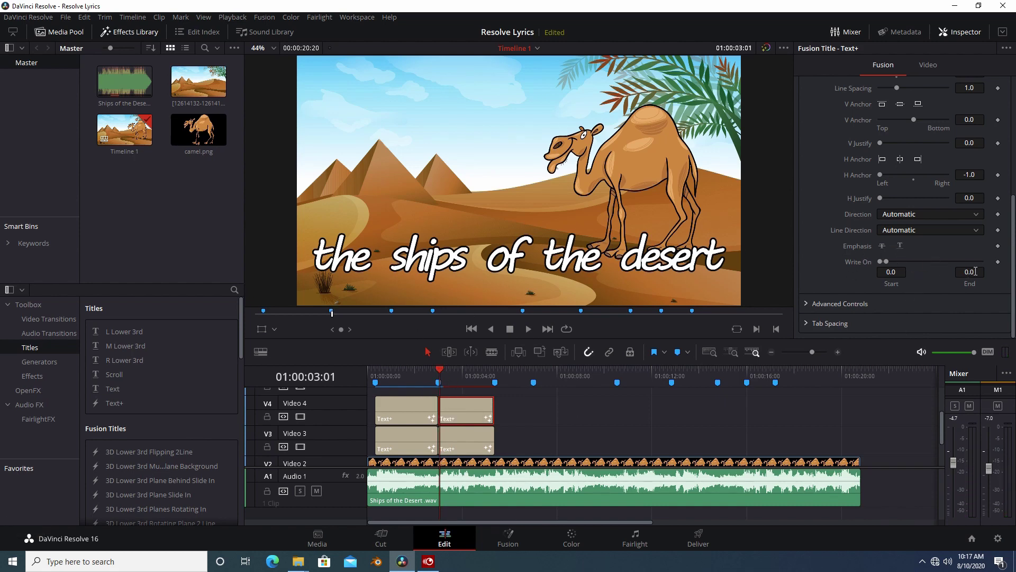
Keyframe Write On End from 0 to 0.113 one frame later, highlighting 'the', and play it back
{"action": "left_click", "coordinate": [998, 262]}
{"action": "key", "text": "Right"}
{"action": "mouse_move", "coordinate": [969, 271]}
{"action": "left_mouse_down"}
{"action": "mouse_move", "coordinate": [1011, 271]}
{"action": "mouse_move", "coordinate": [979, 271]}
{"action": "left_mouse_up"}
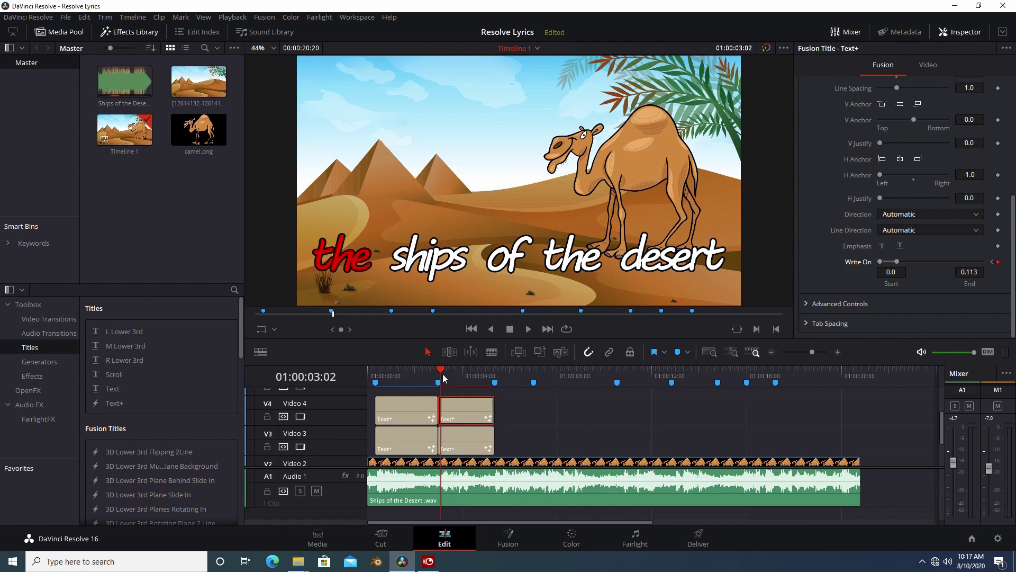
{"action": "left_click", "coordinate": [441, 376]}
{"action": "left_click", "coordinate": [528, 329]}
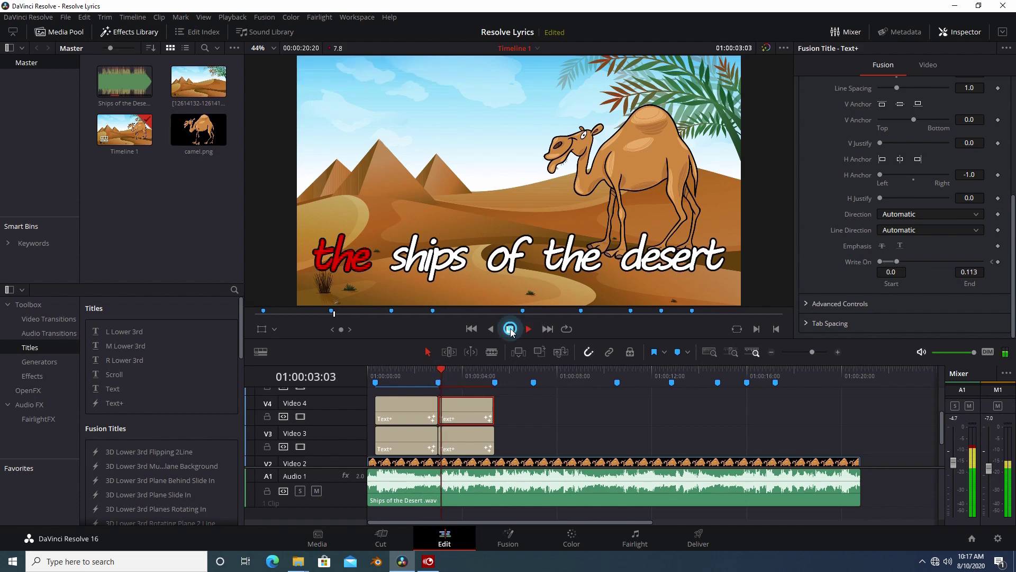